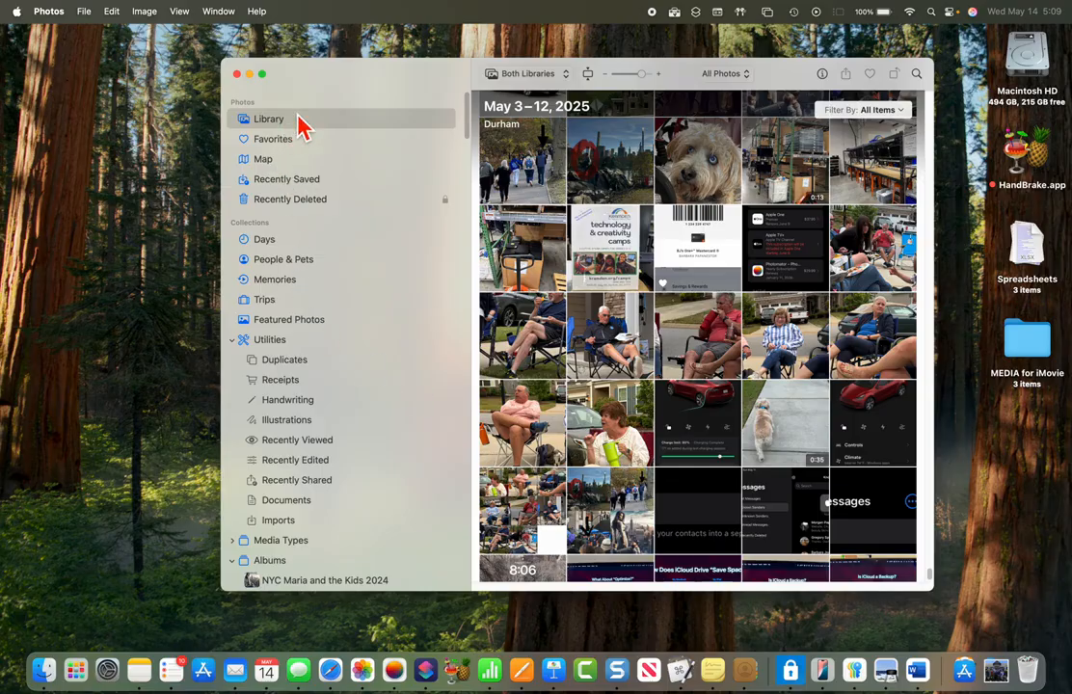
Move the Photos window around the desktop and enlarge it to fill the screen.
drag(345, 89, 383, 87)
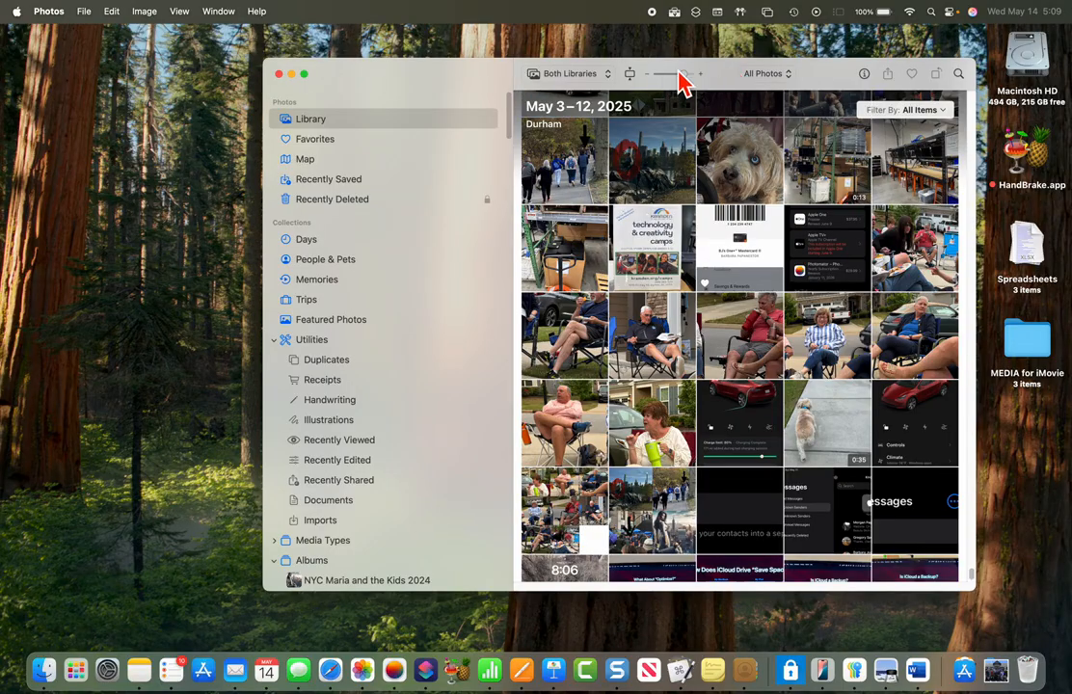
double_click(466, 82)
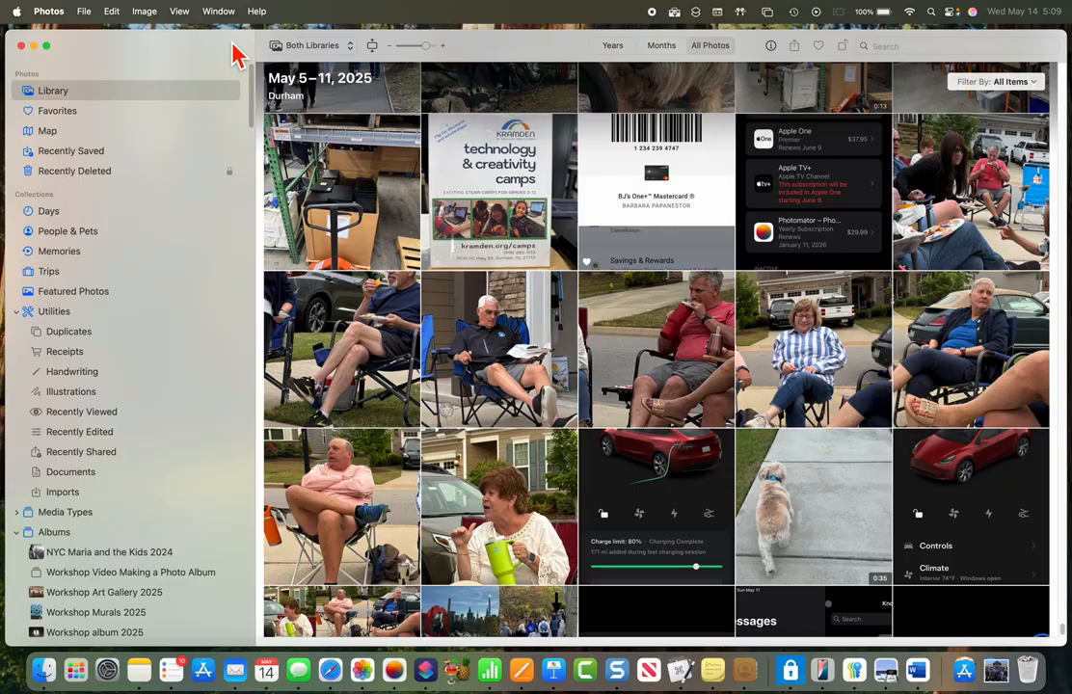
drag(23, 39, 294, 65)
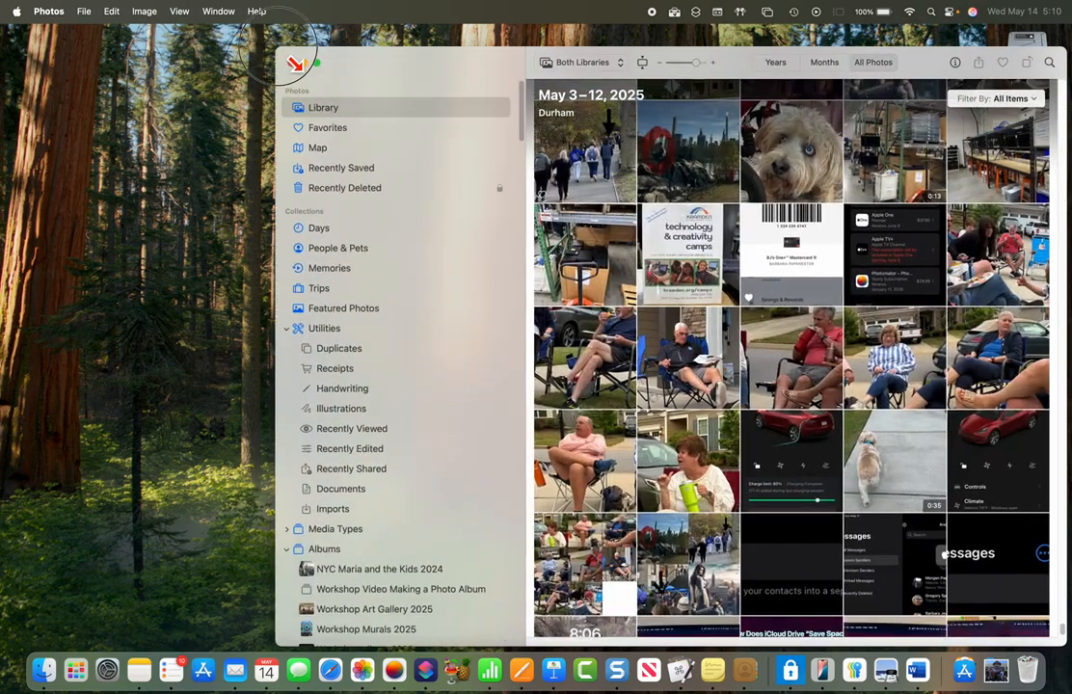
double_click(436, 73)
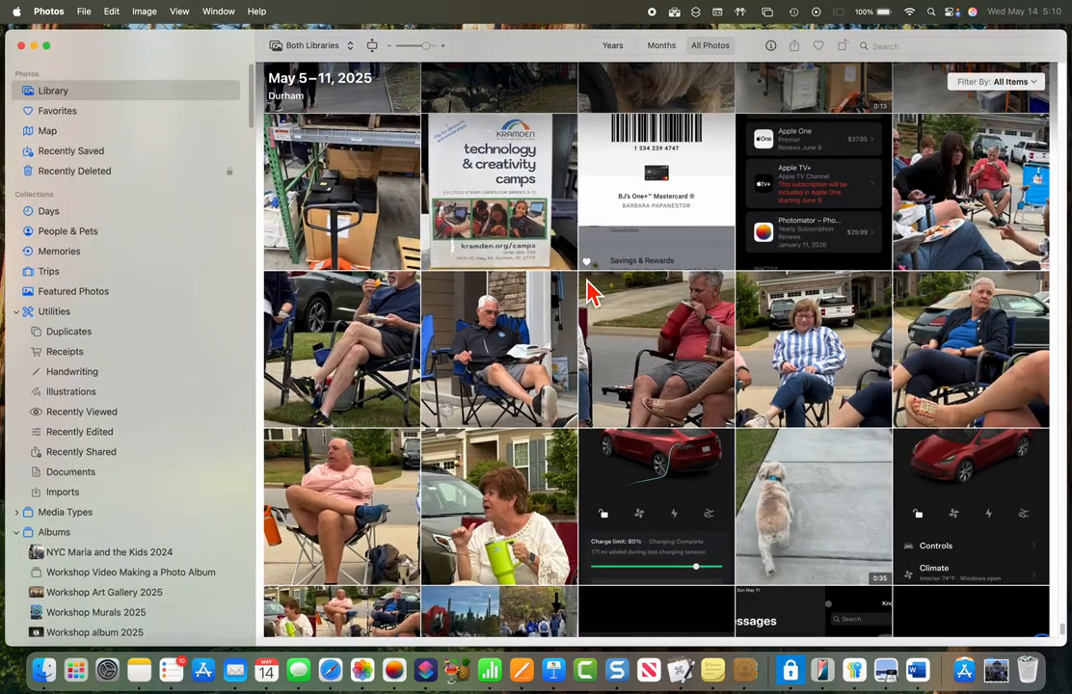
Select the May 2025 photos of people in lawn chairs one at a time, ending with the man in the red shirt.
scroll(592, 292, down, 10)
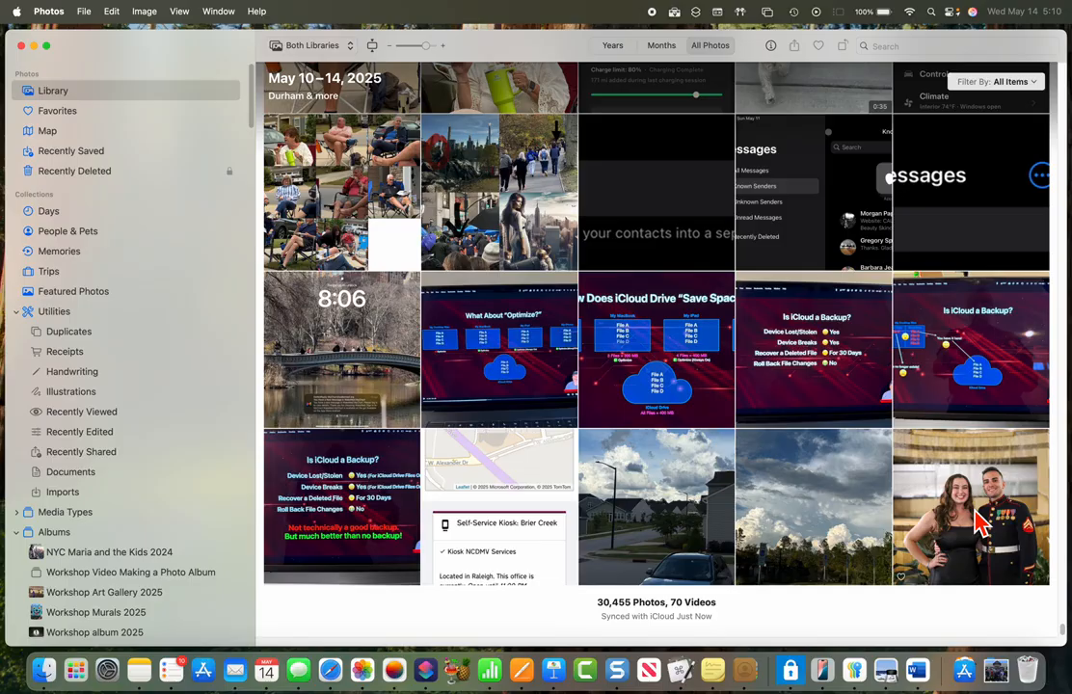
scroll(978, 521, up, 7)
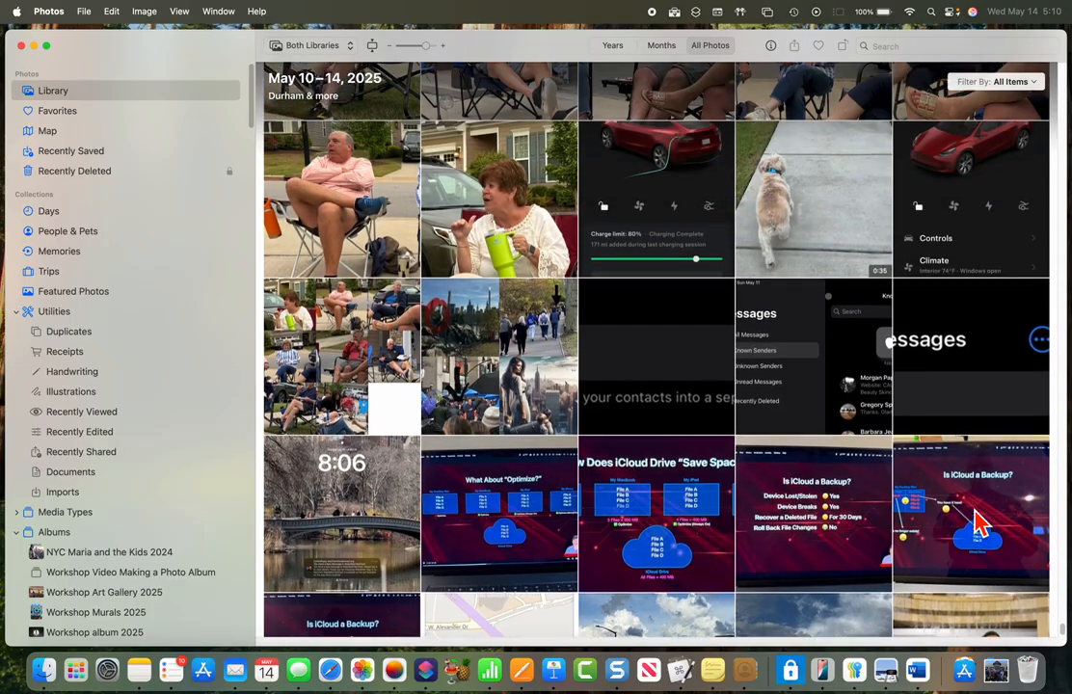
scroll(979, 520, up, 7)
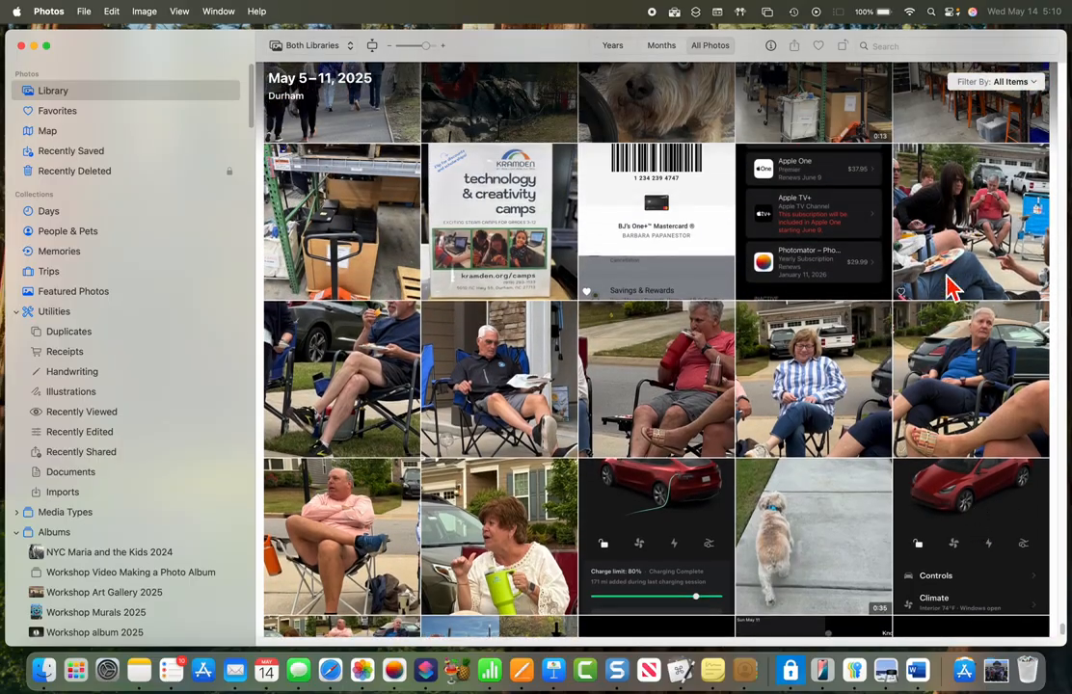
click(952, 227)
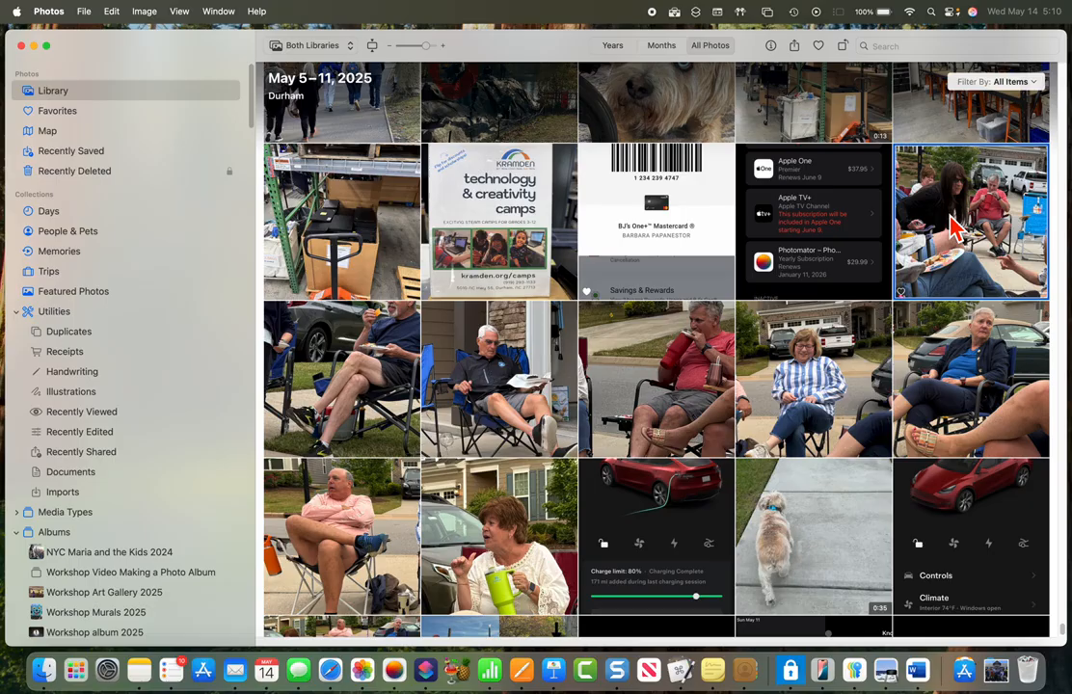
click(328, 395)
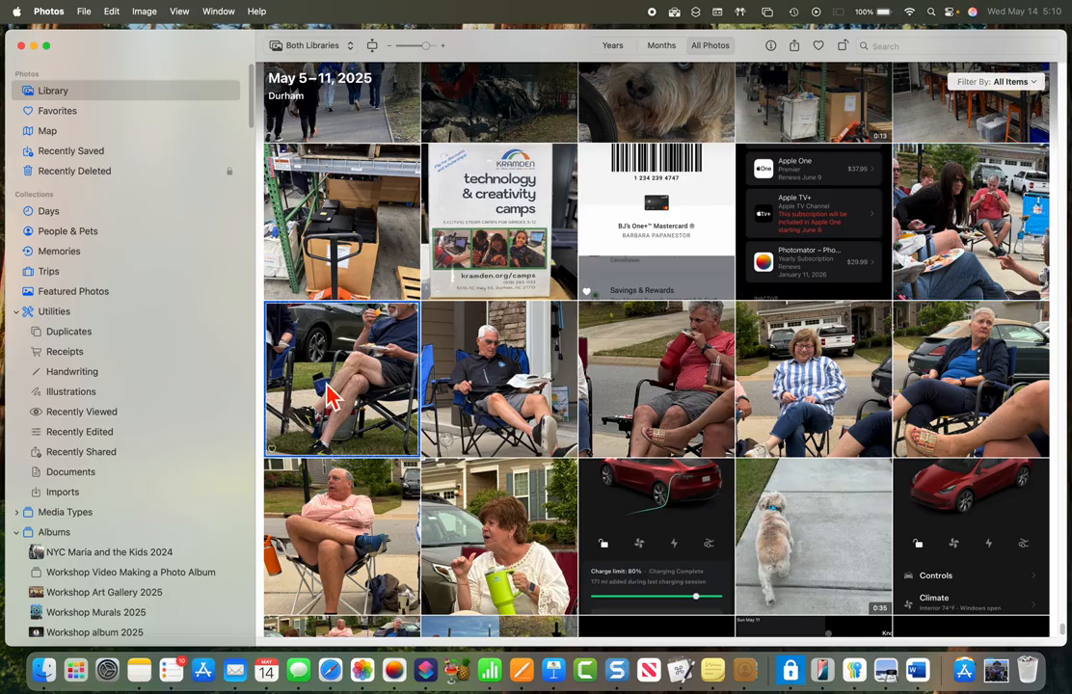
click(528, 366)
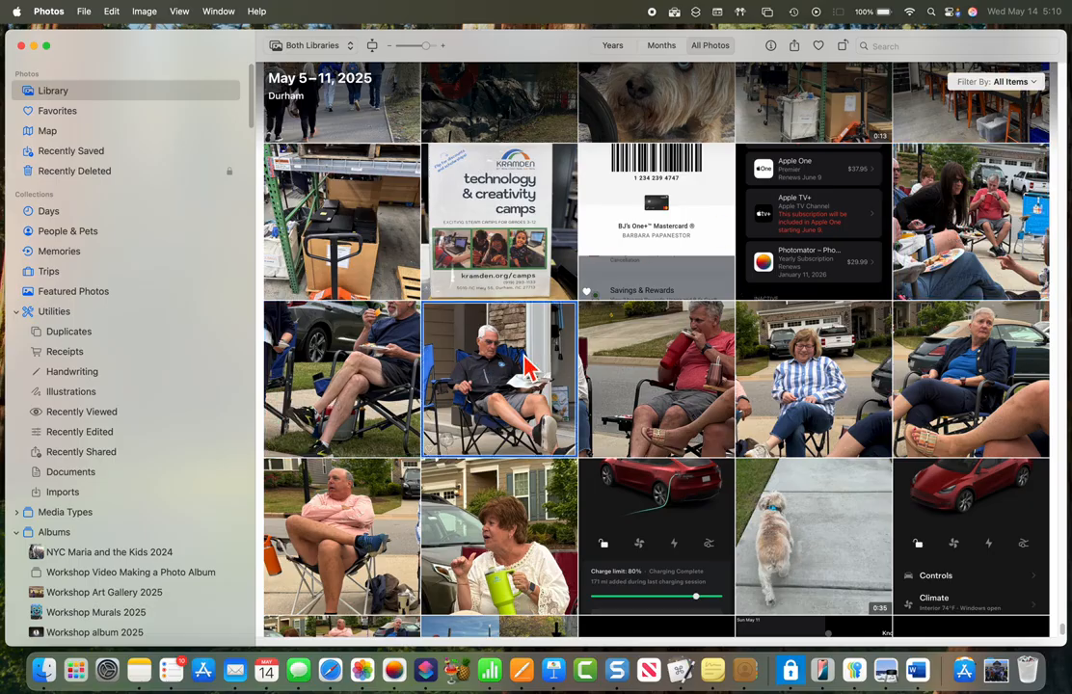
click(584, 310)
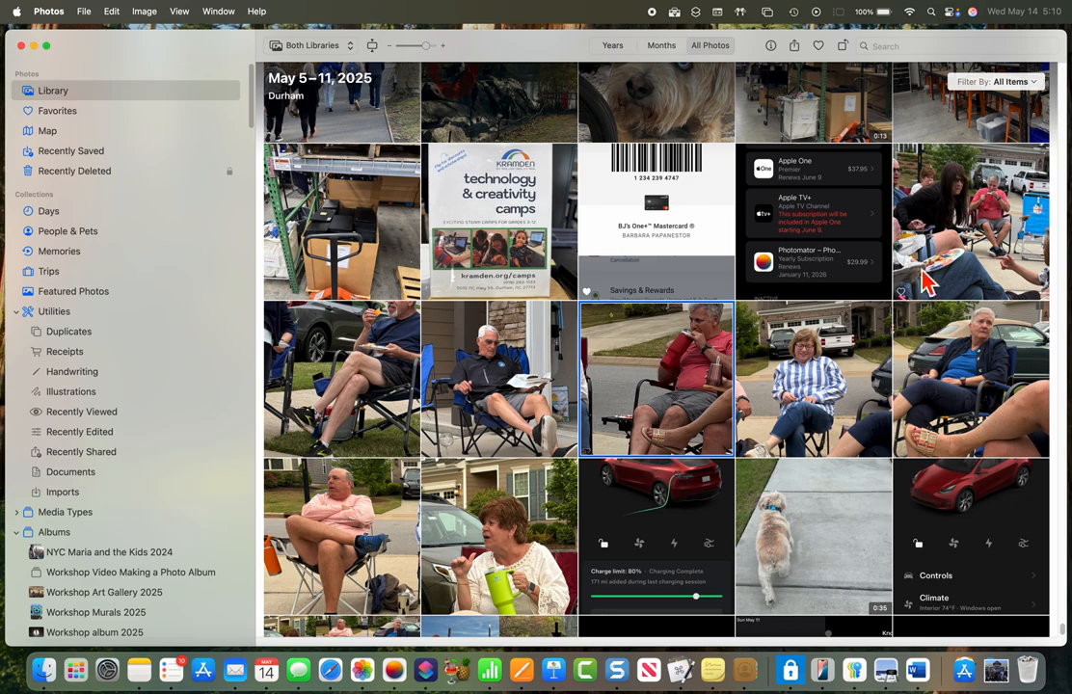
Select five photos of the seated people as a non-contiguous group, and replace that selection with the technology camps flyer.
click(950, 262)
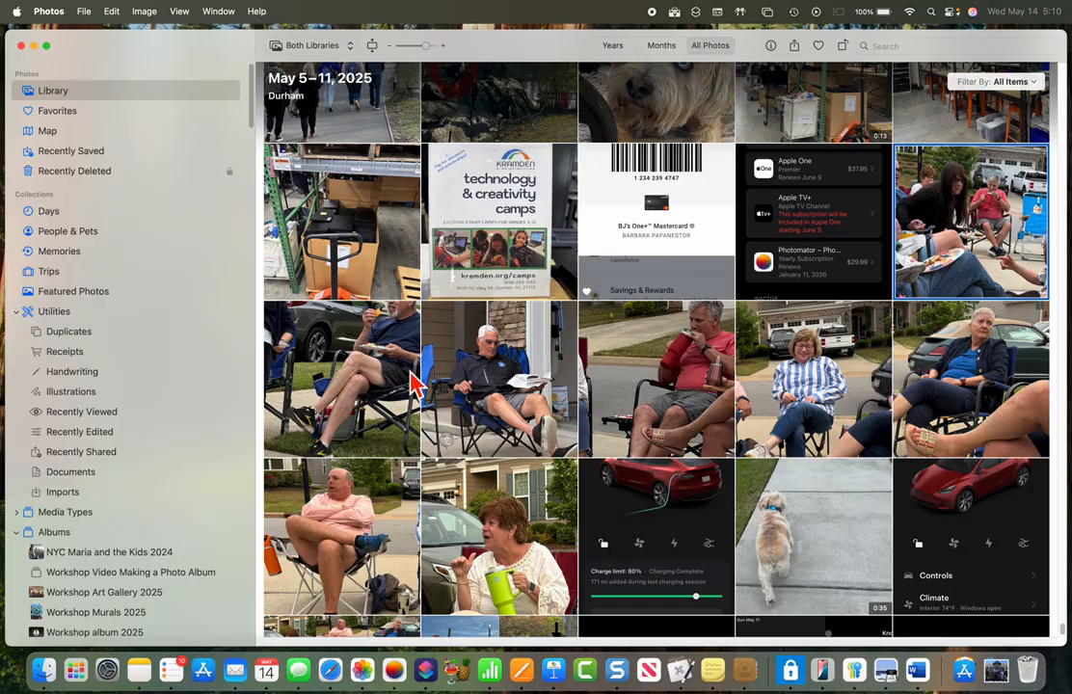
super+click(349, 381)
super+click(693, 383)
super+click(494, 535)
super+click(328, 556)
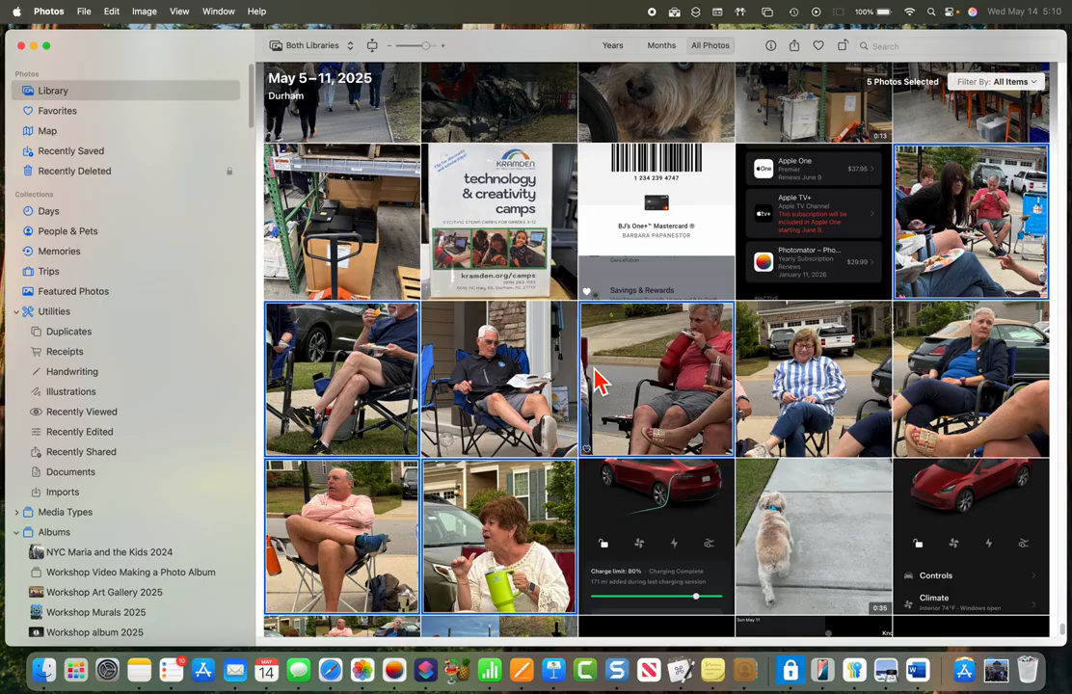
click(500, 234)
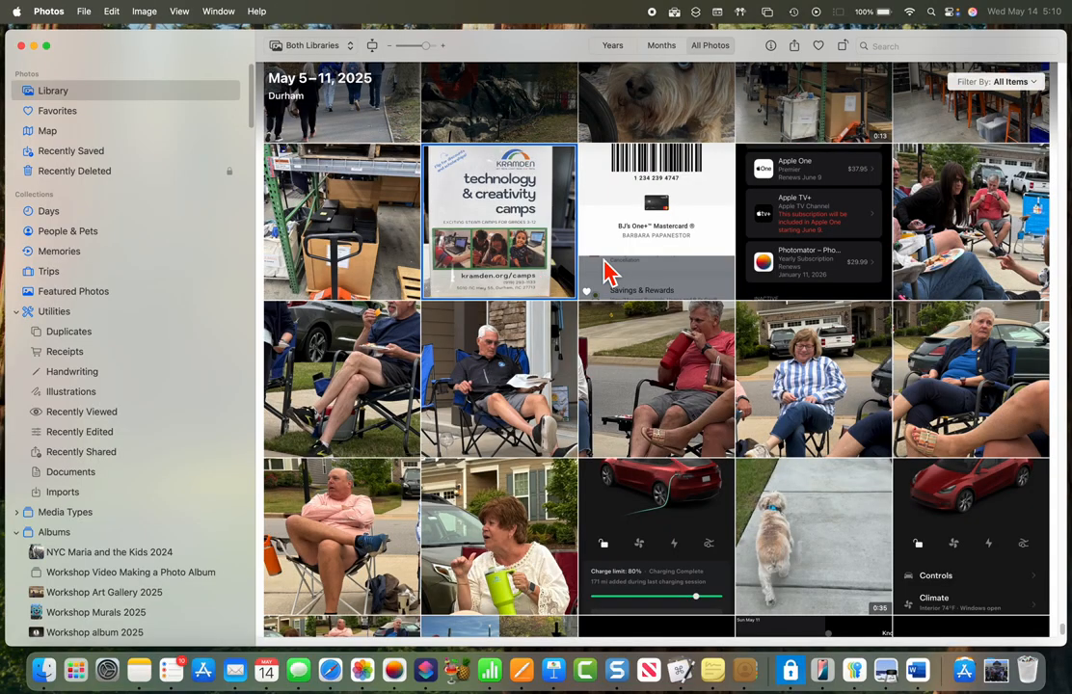
Create a new album from the eight consecutive photos between the woman in black and the woman holding the green tumbler.
click(967, 214)
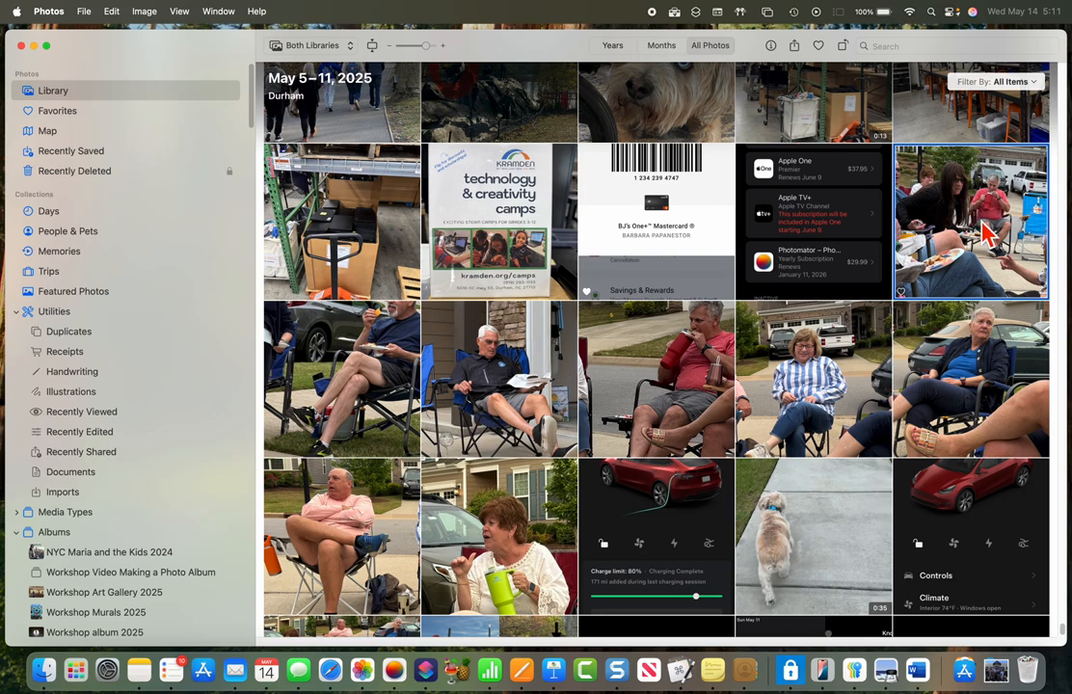
shift+click(545, 526)
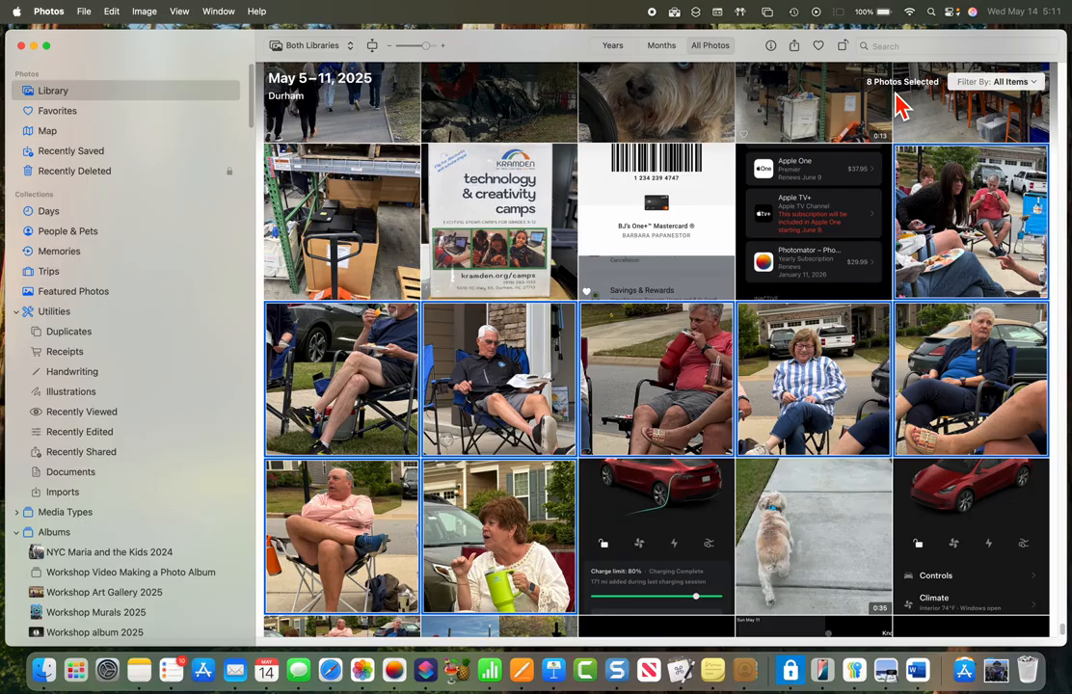
click(87, 18)
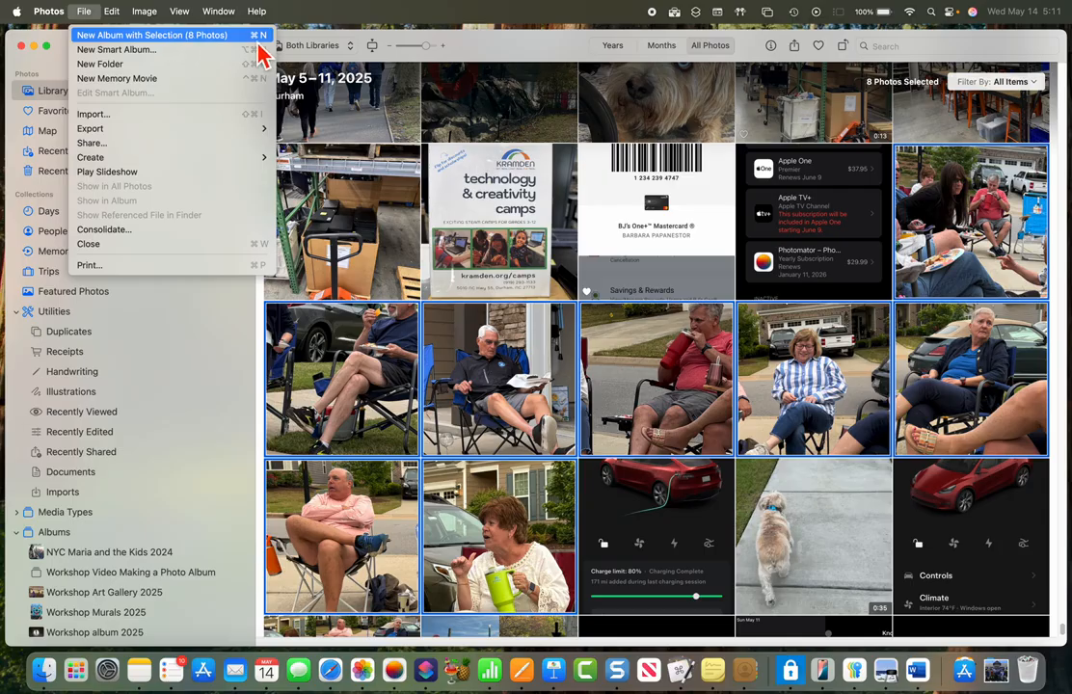
click(196, 37)
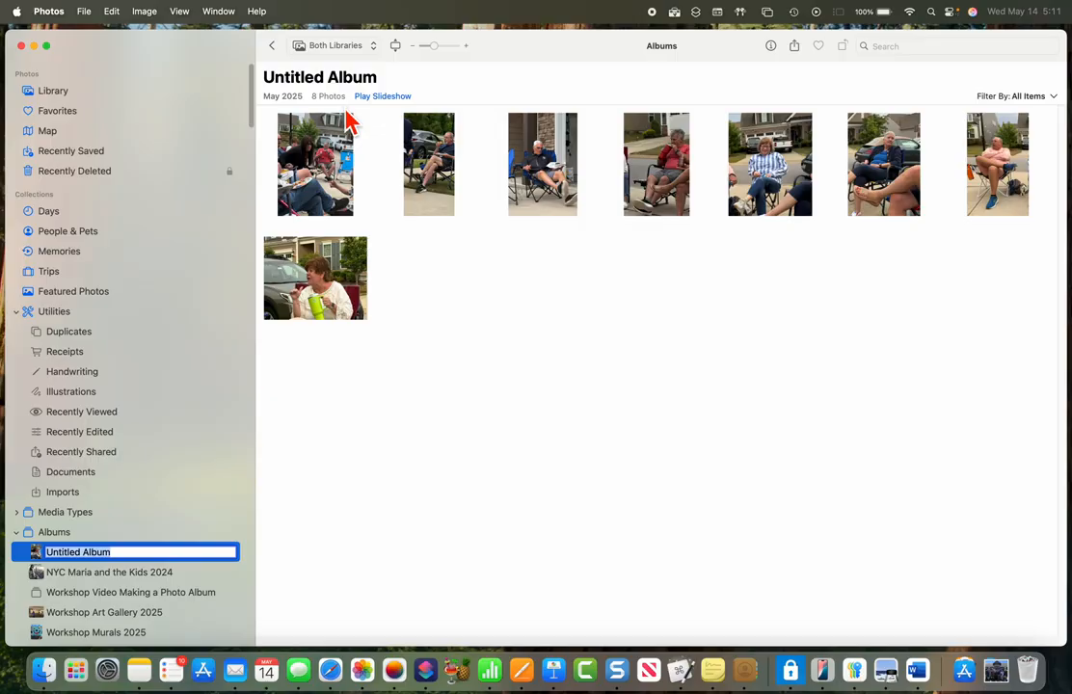
Name the new album 000-Fendol Farms Folks.
text(000)
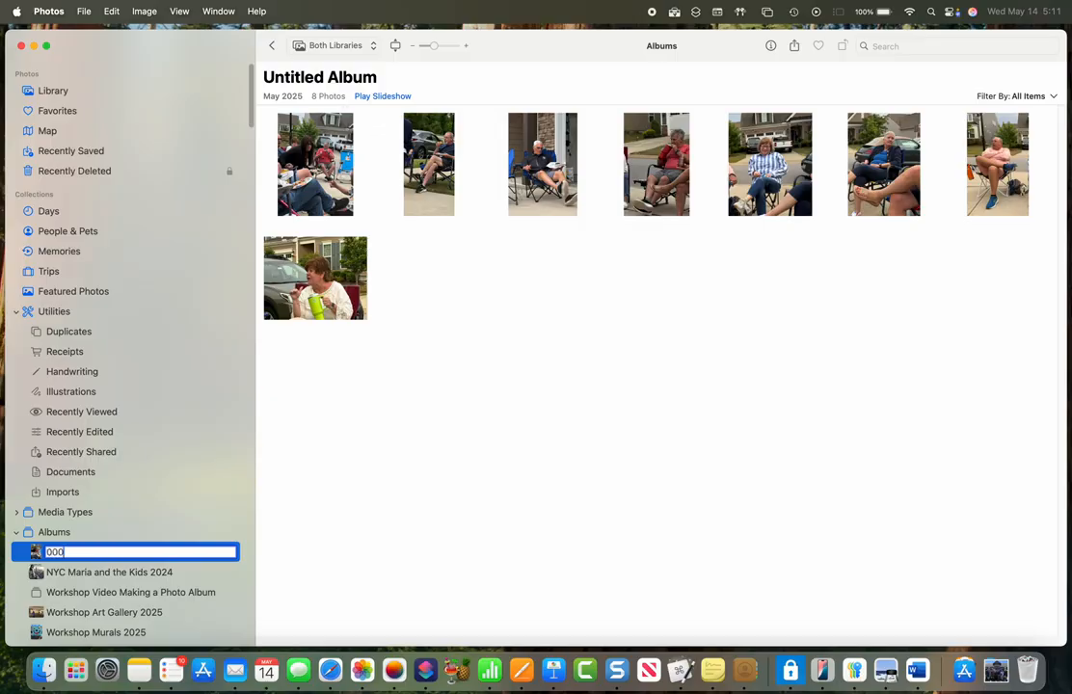
text(-ff)
text(Folks)
key(Return)
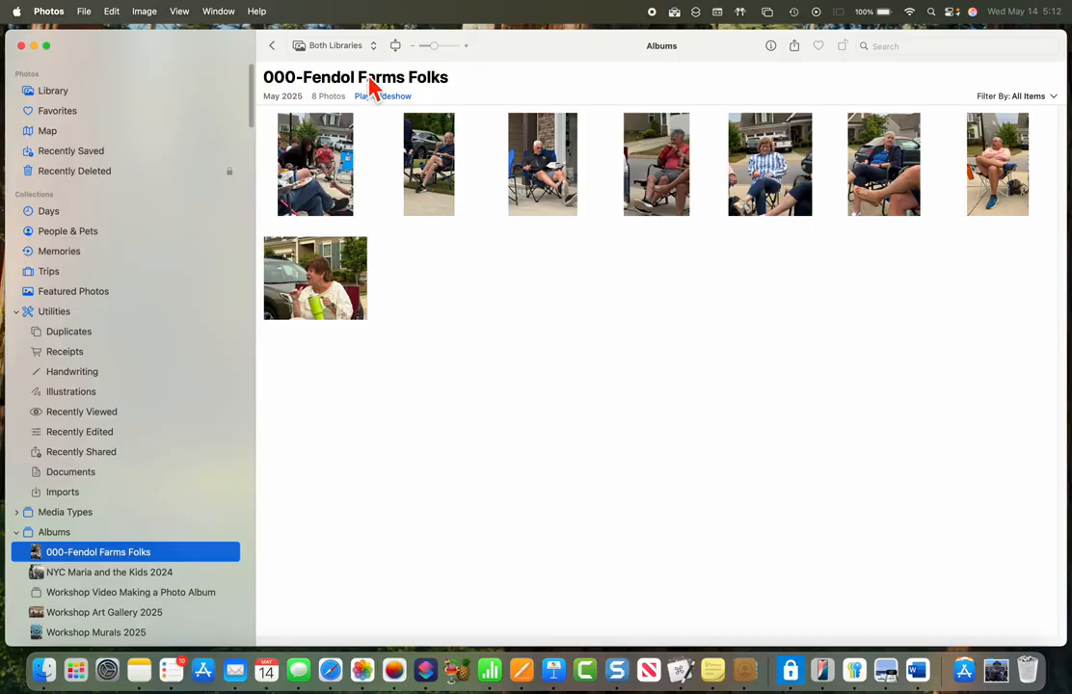
Browse the new album's photos at full size, starting from the first one, and return to the album overview.
double_click(345, 181)
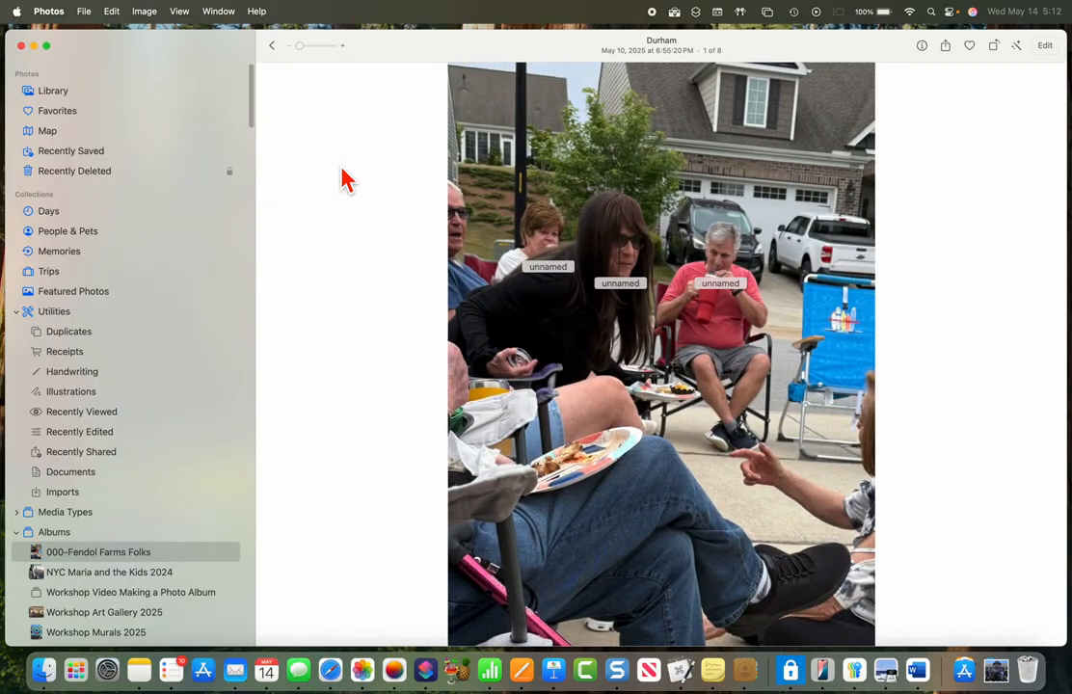
key(Right)
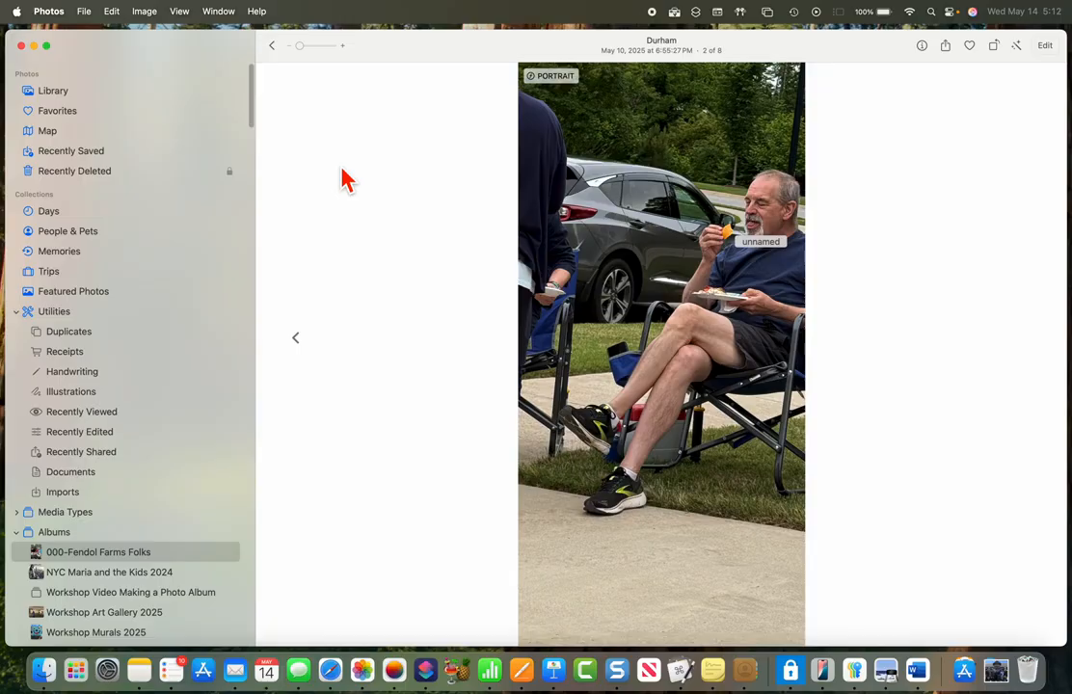
key(Right)
key(Right)
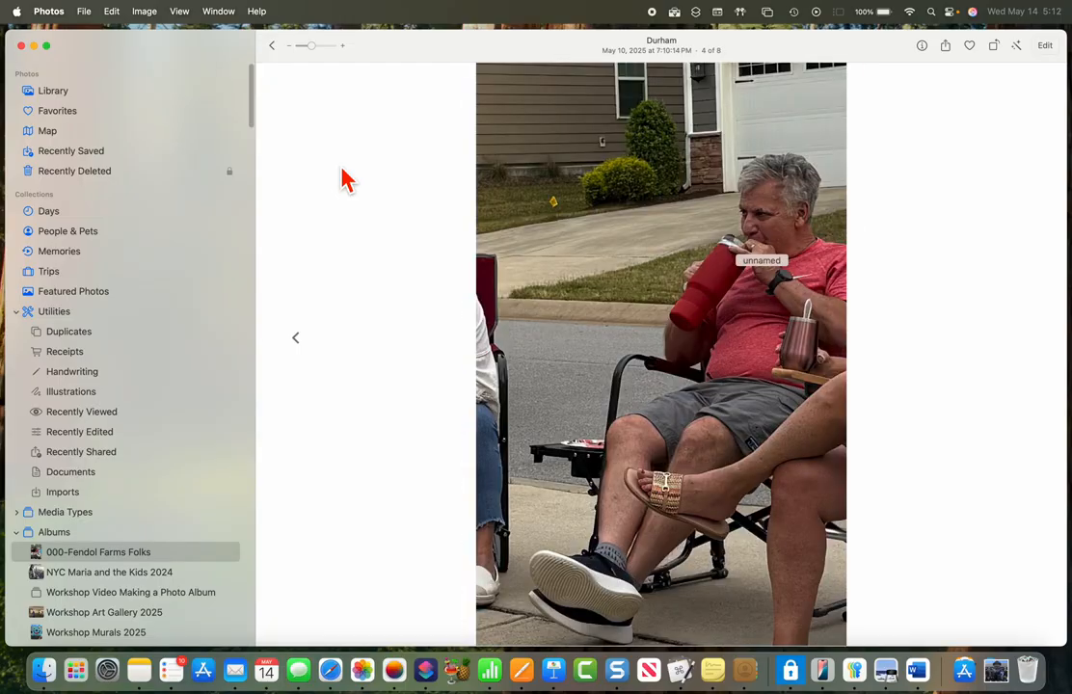
key(Right)
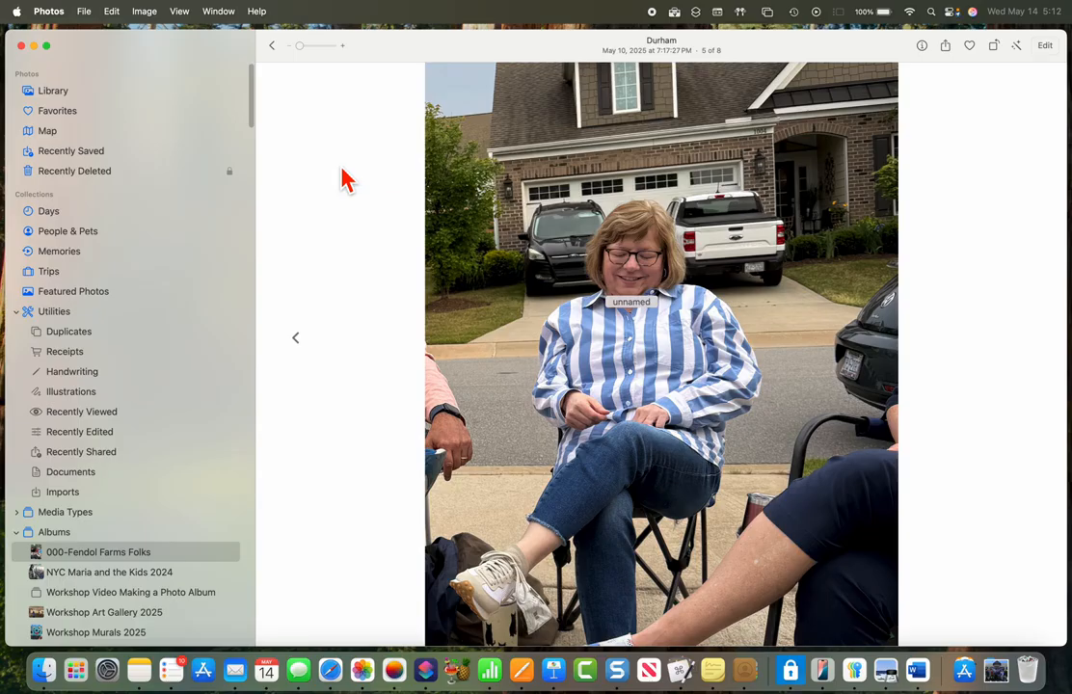
key(Right)
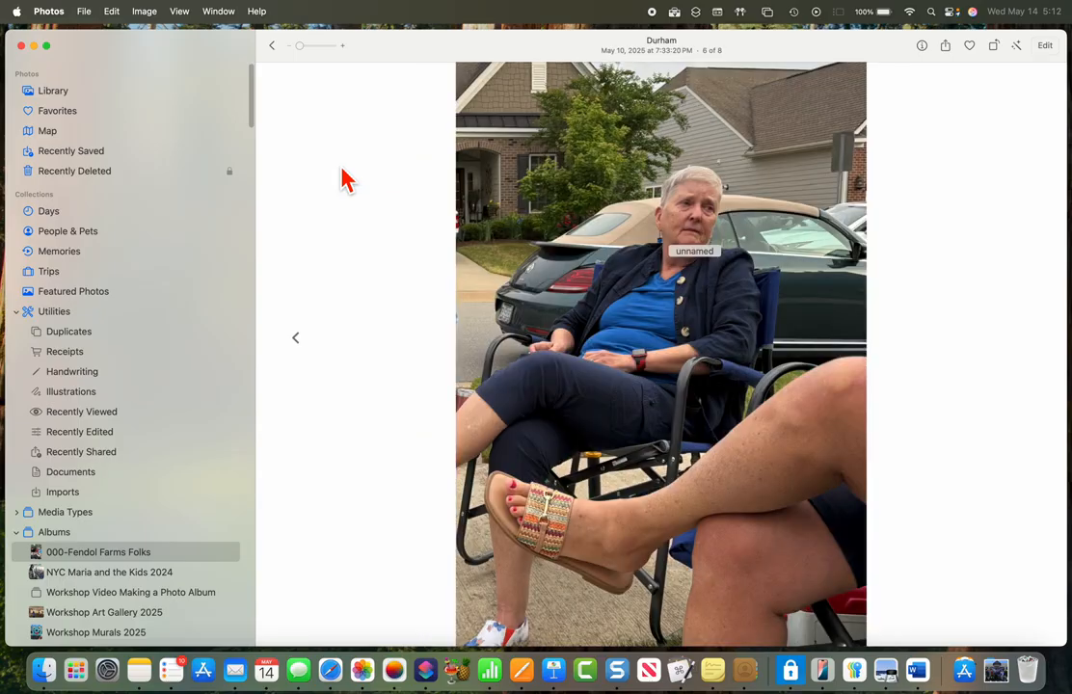
key(Right)
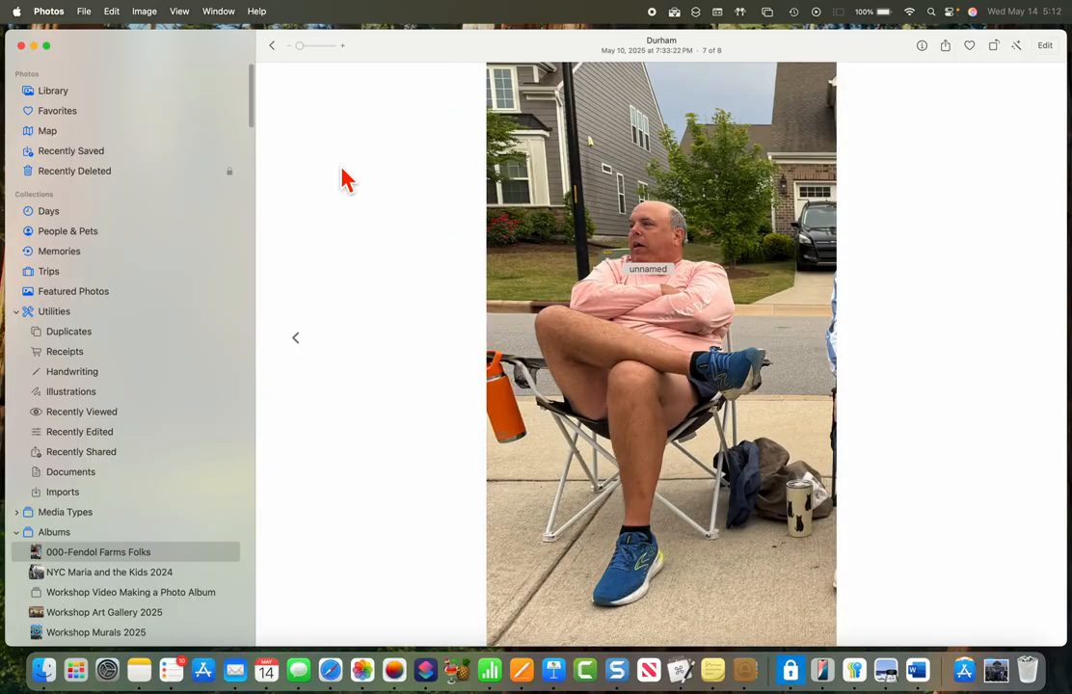
key(Left)
key(Left)
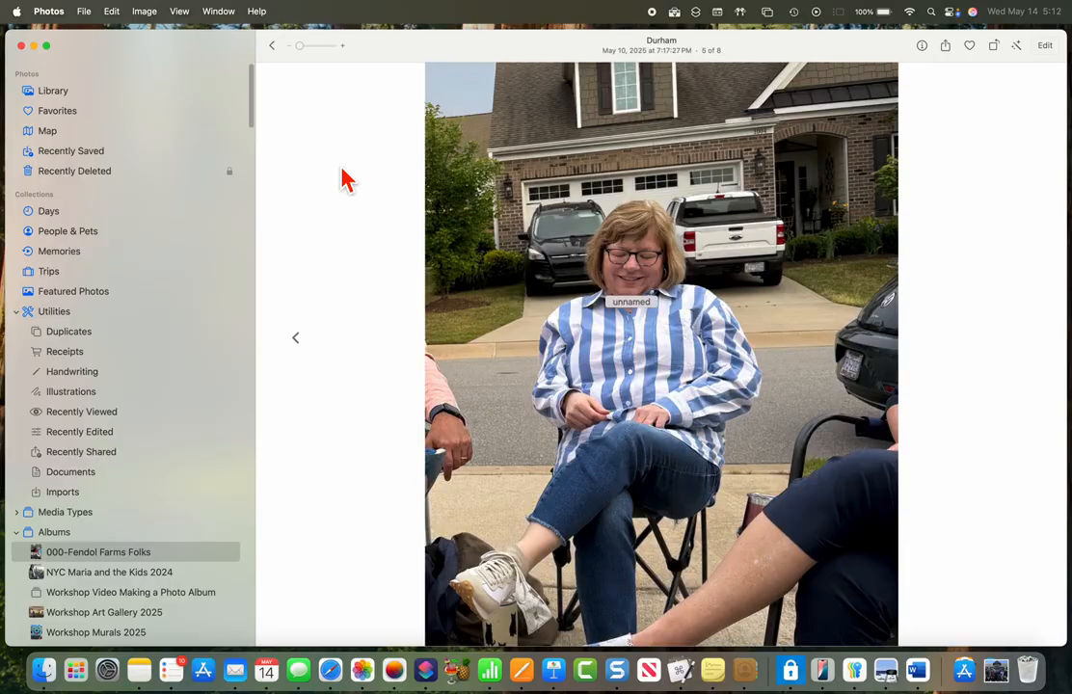
key(Escape)
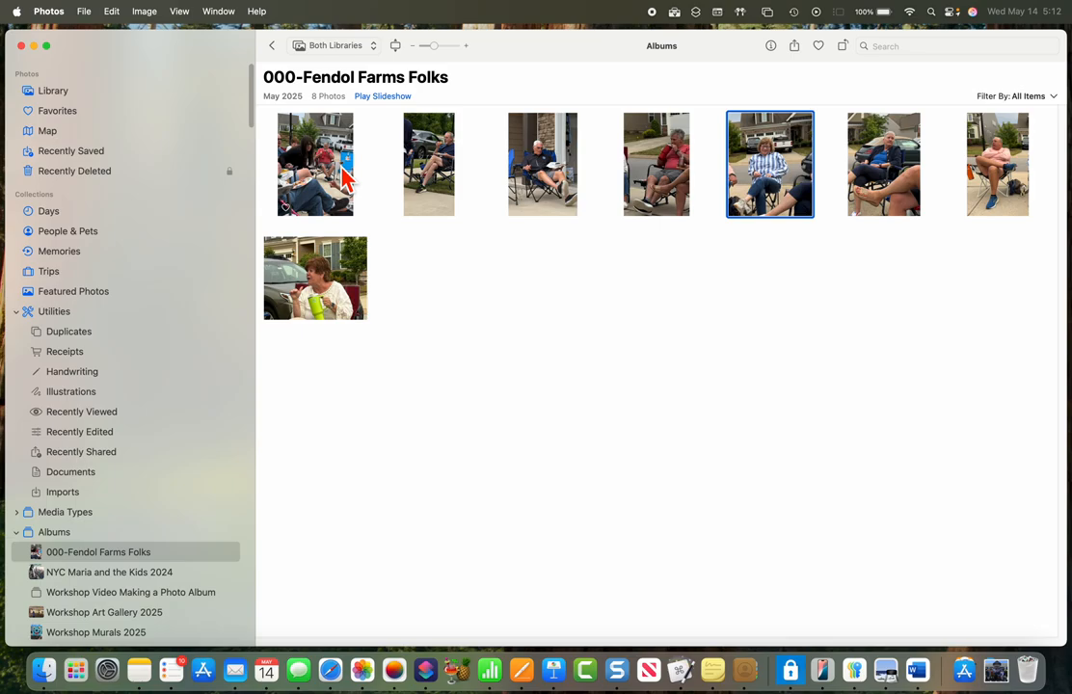
View the collage of the seated people from the full library at full size and return to the library grid.
click(61, 100)
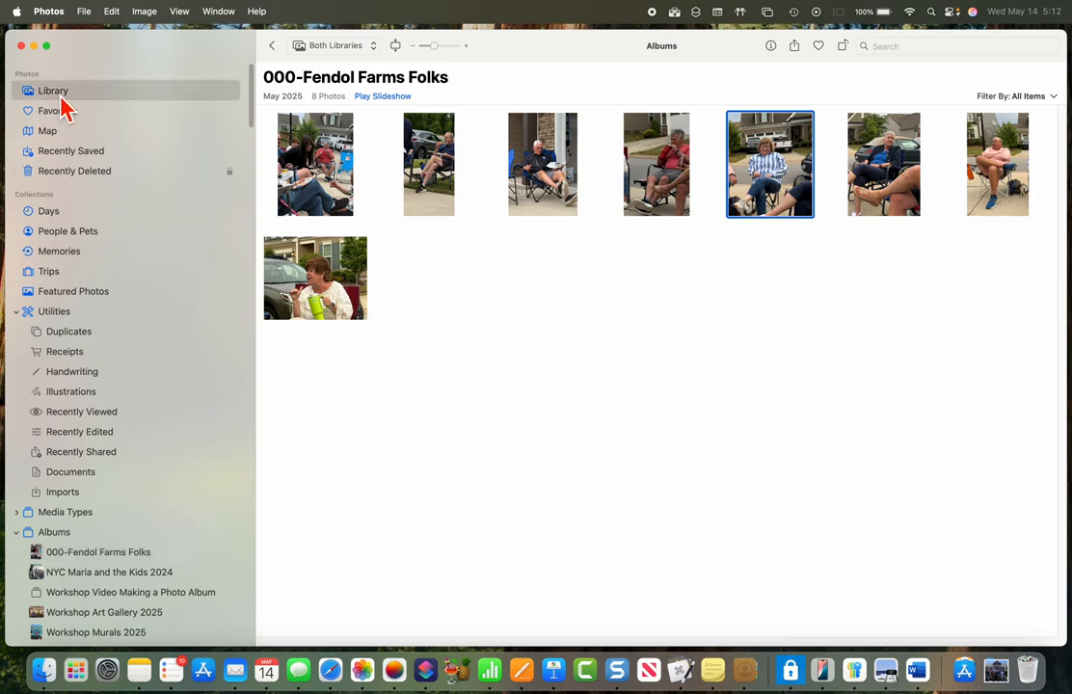
scroll(485, 325, down, 2)
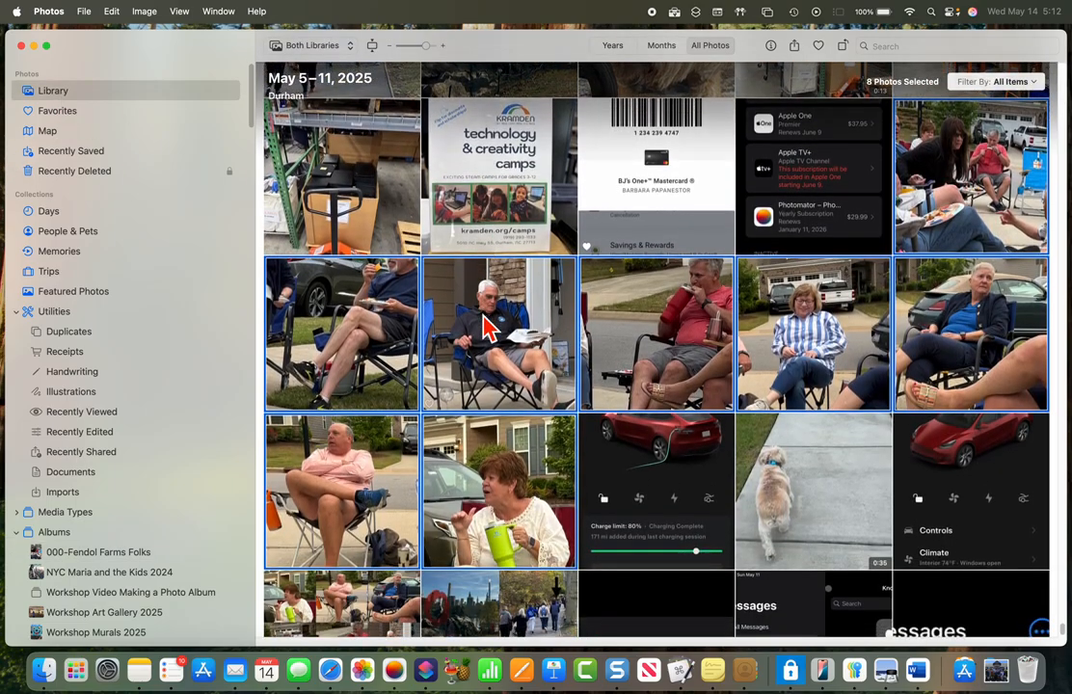
scroll(808, 510, down, 2)
scroll(808, 510, down, 1)
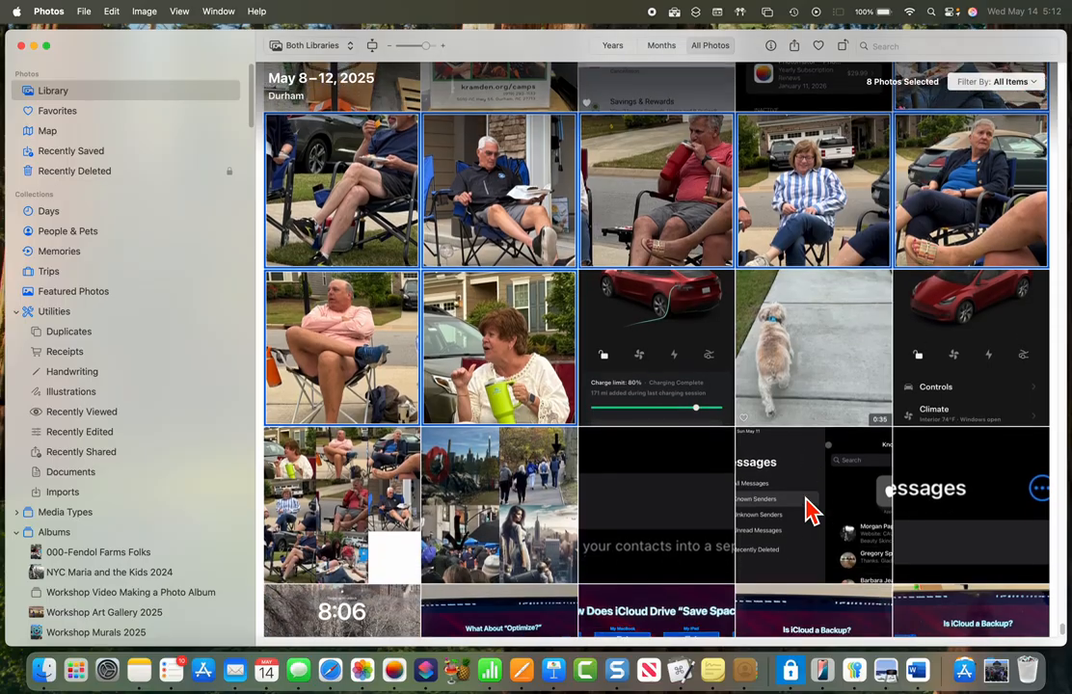
double_click(376, 506)
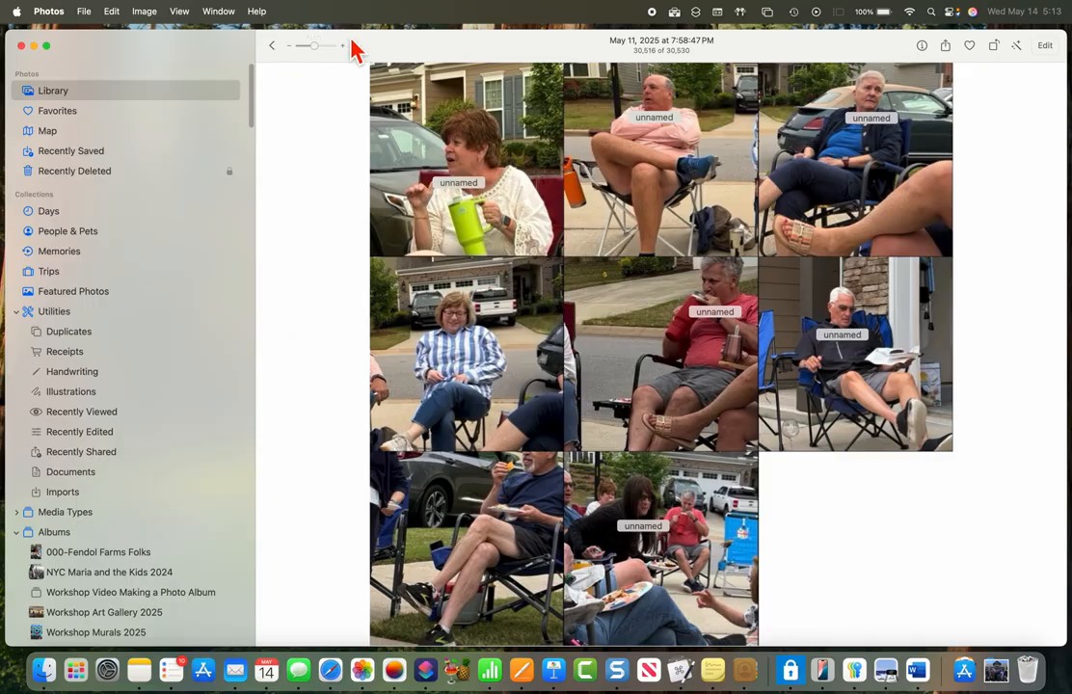
click(272, 48)
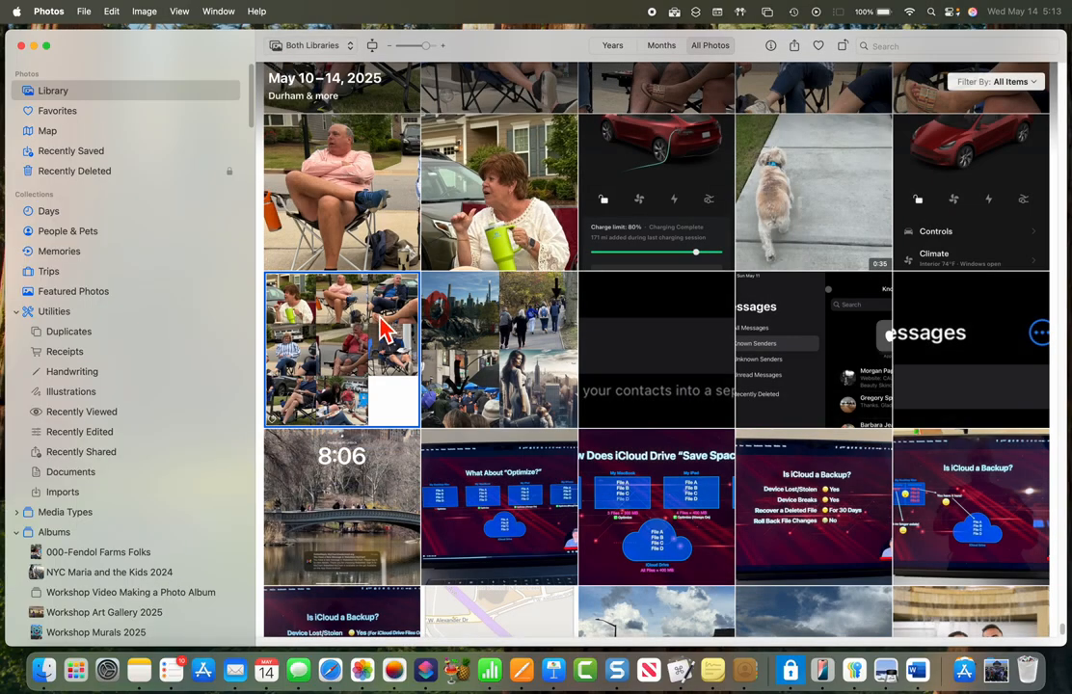
Add the collage photo to the album 000-Fendol Farms Folks and open that album.
click(353, 334)
drag(358, 347, 159, 567)
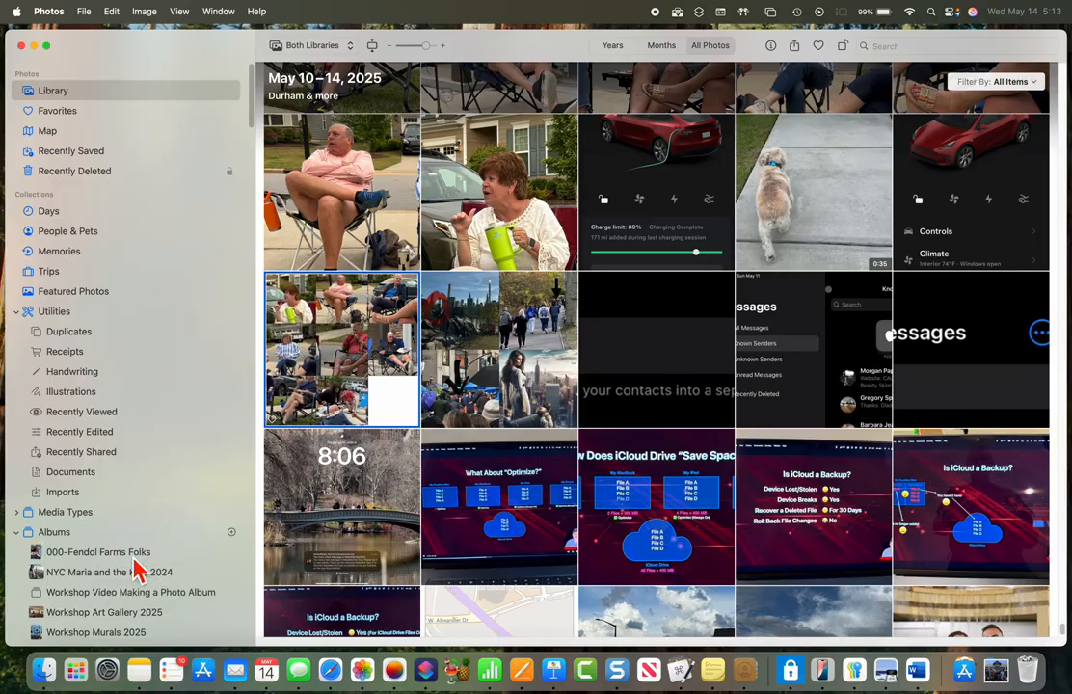
click(124, 557)
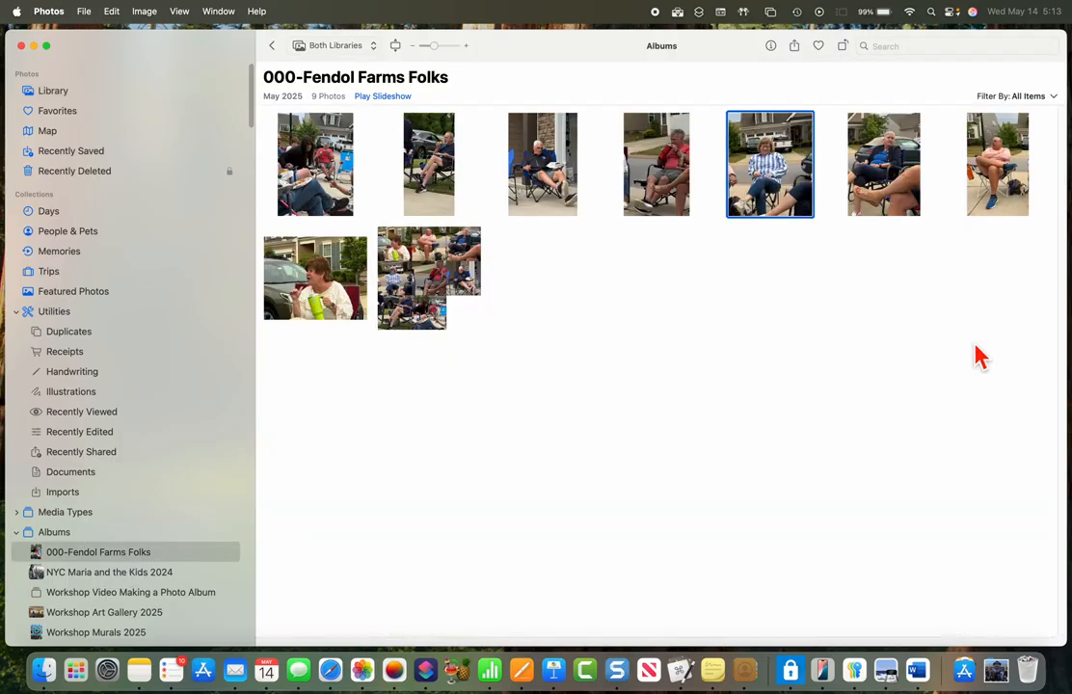
click(1035, 104)
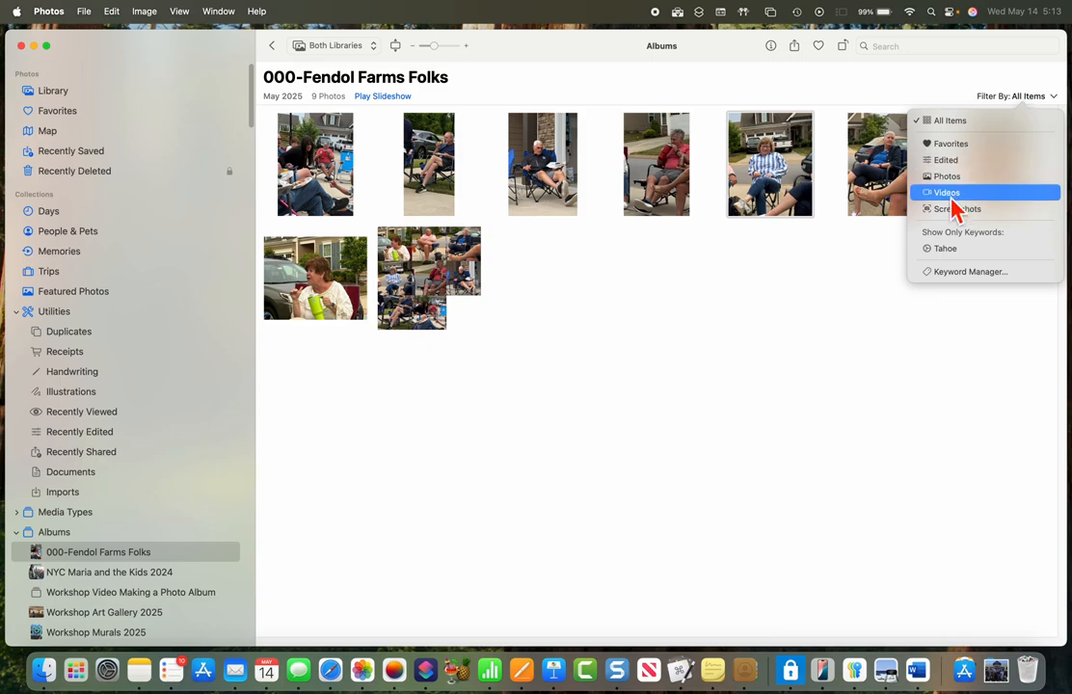
click(803, 325)
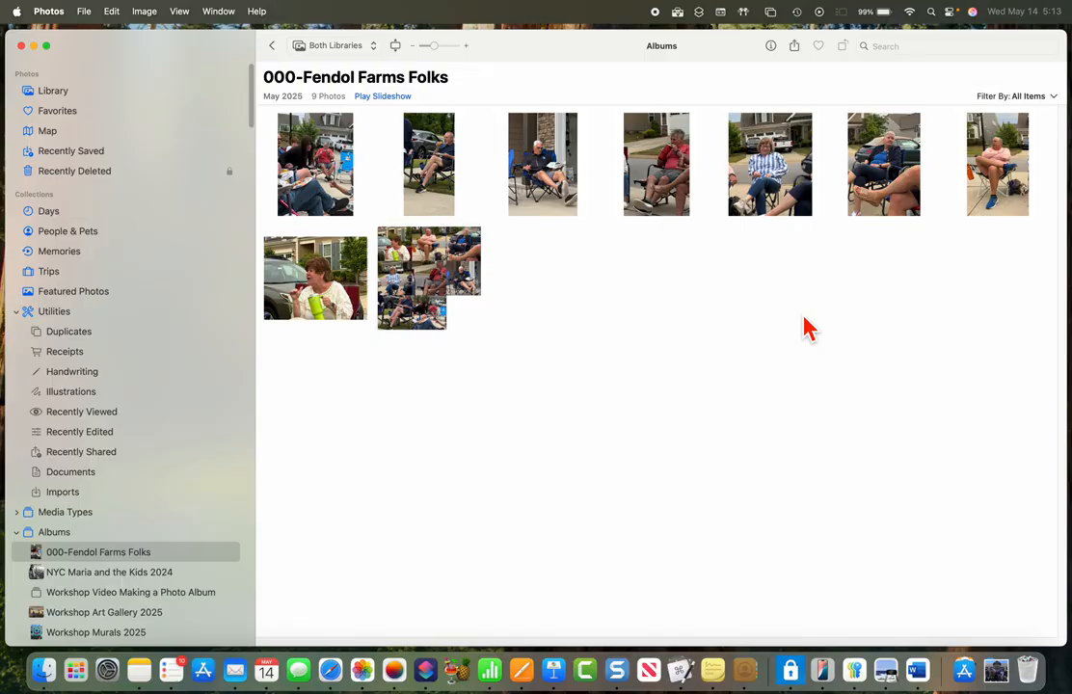
Add the video of the walking dog from the full library to the album 000-Fendol Farms Folks and open that album.
click(58, 89)
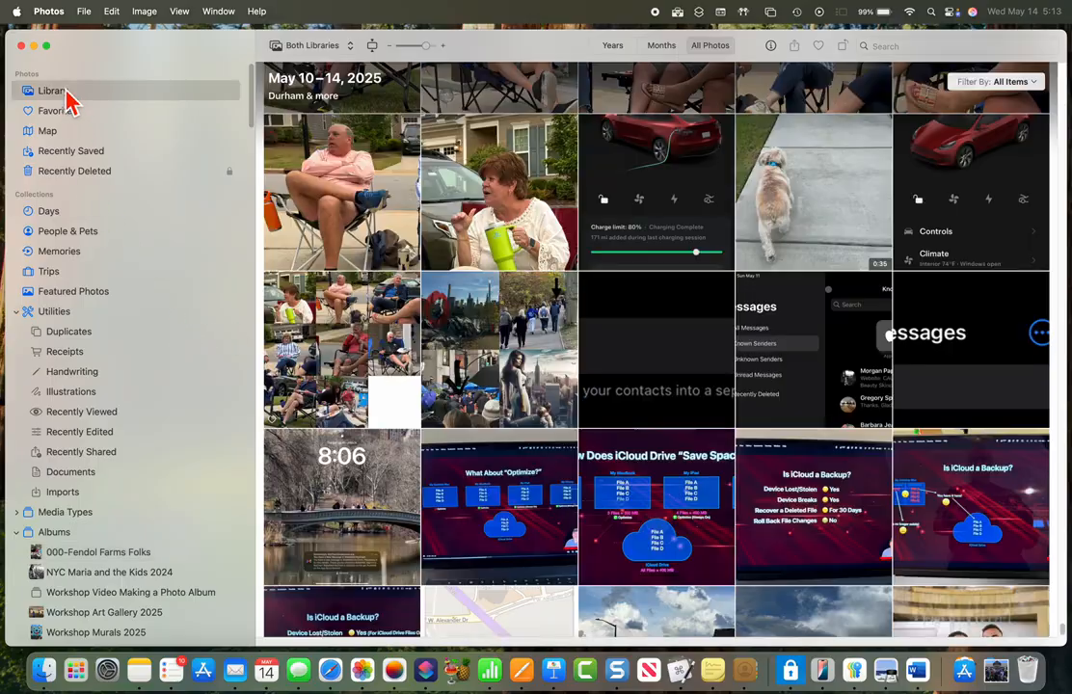
scroll(715, 368, down, 4)
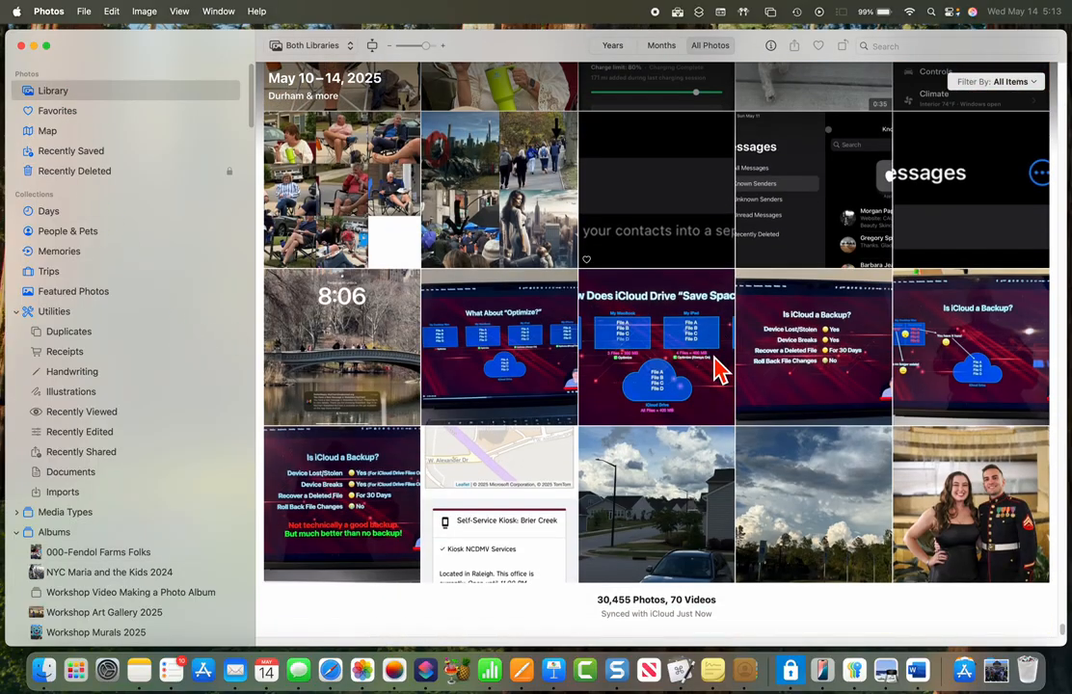
scroll(715, 368, up, 4)
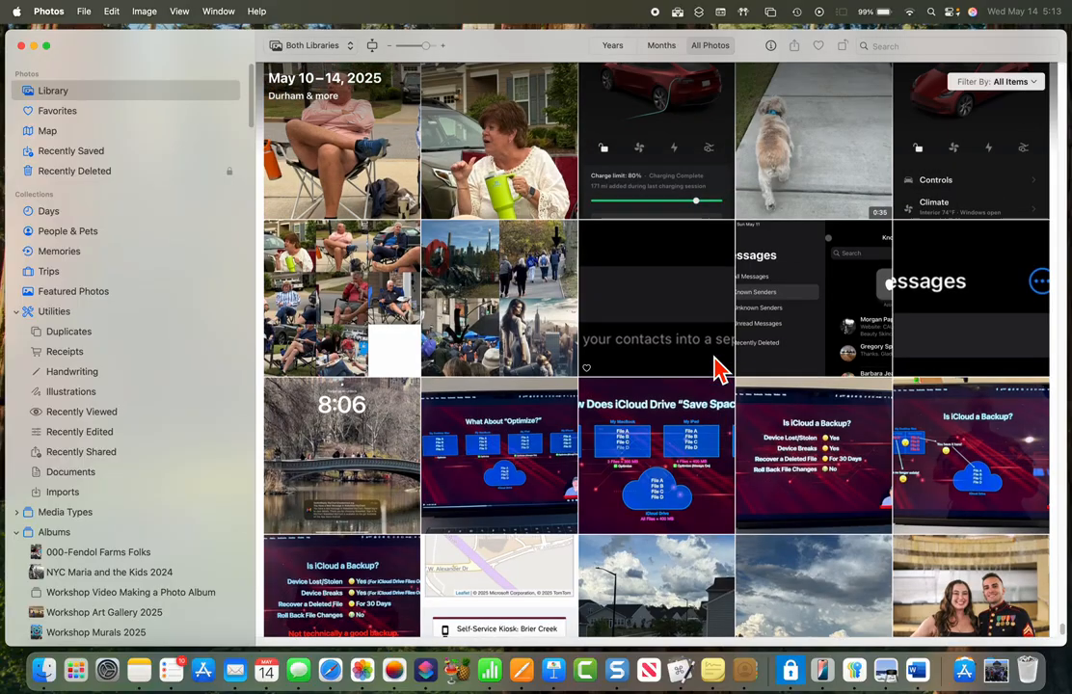
click(816, 233)
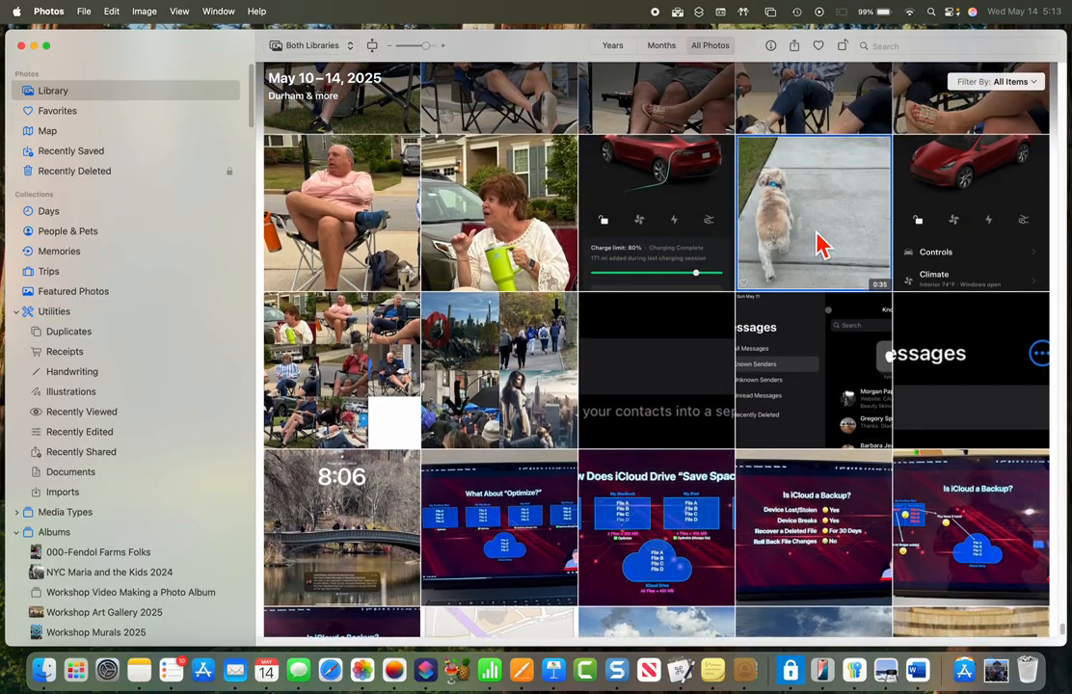
drag(816, 246, 164, 569)
click(128, 559)
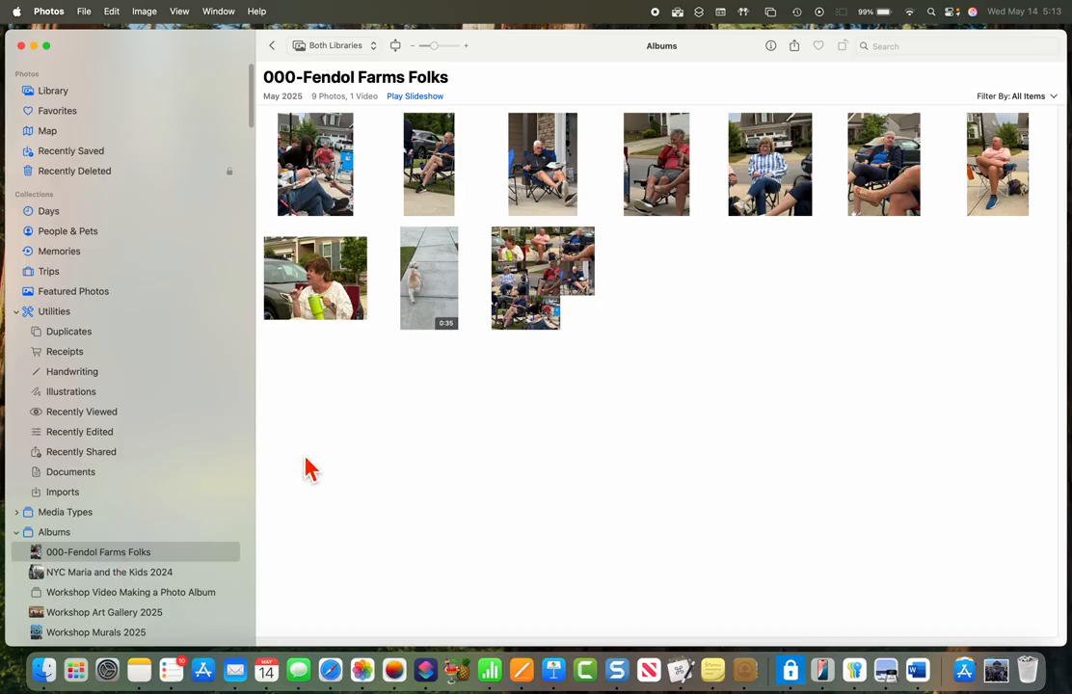
Filter the album by videos only, by photos and videos together, and by photos only, and reset the filter to all items.
click(1050, 99)
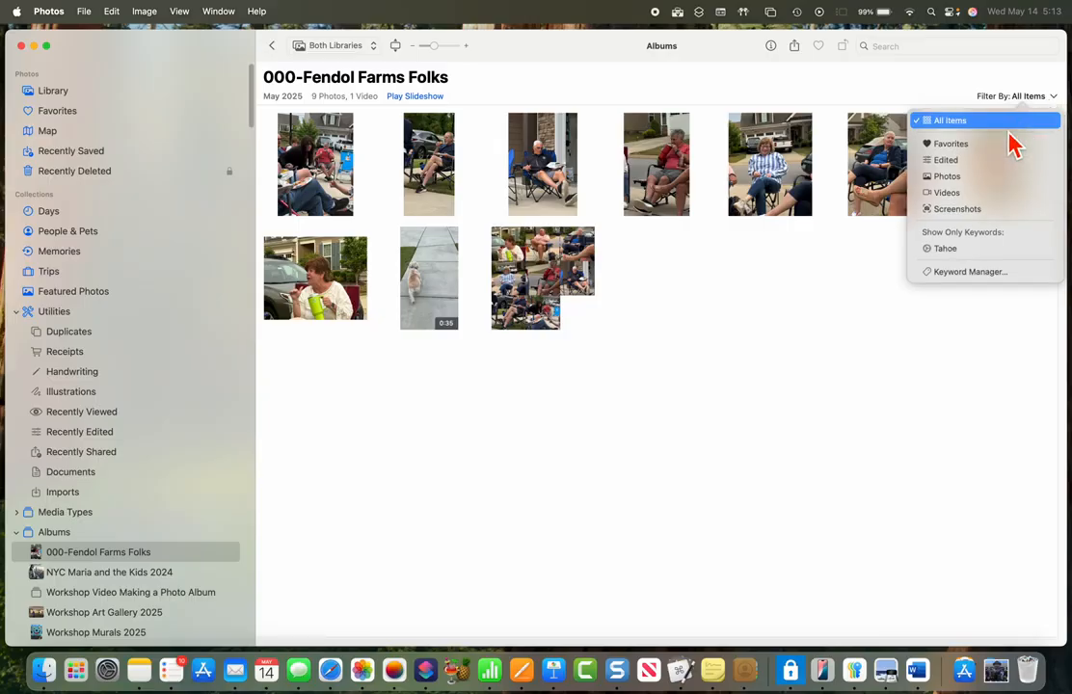
click(969, 202)
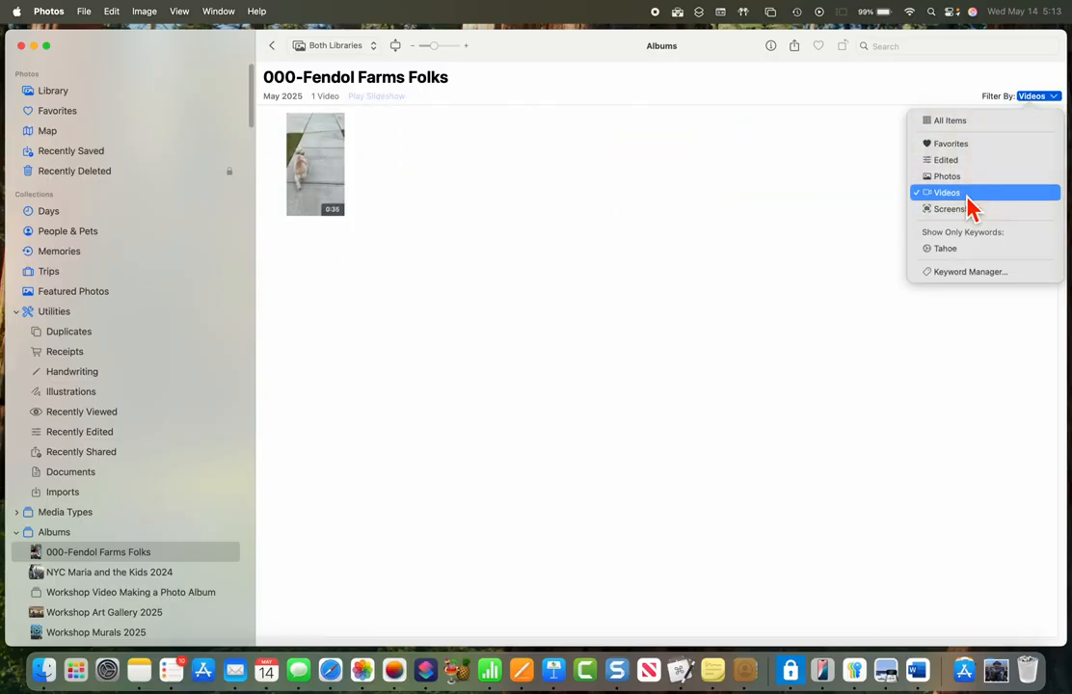
click(963, 179)
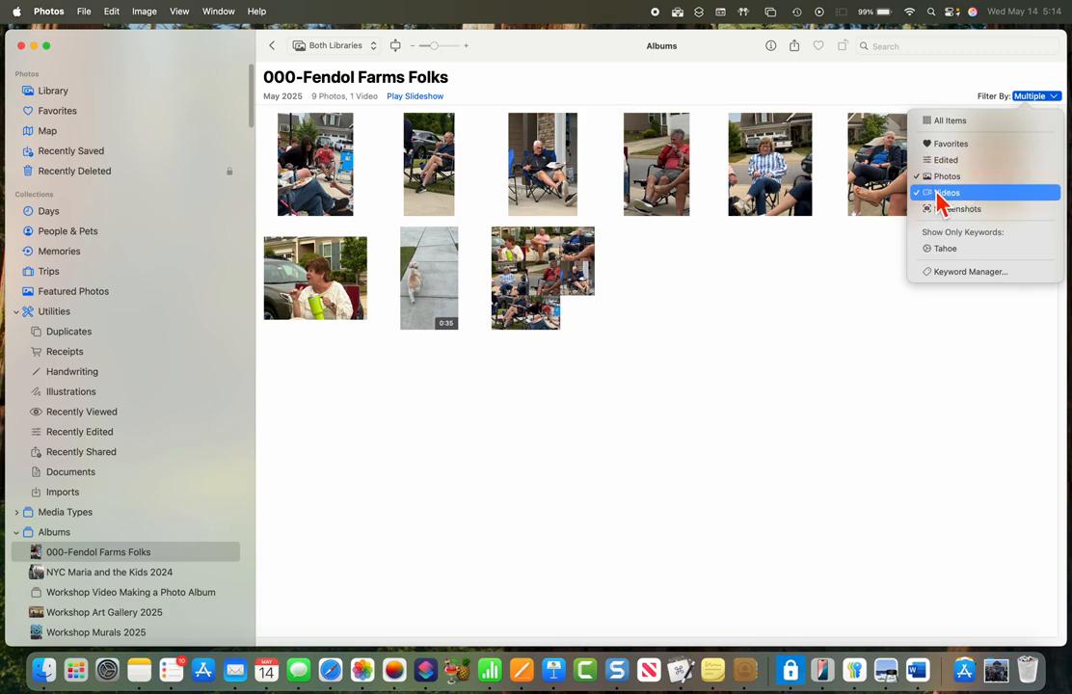
click(927, 199)
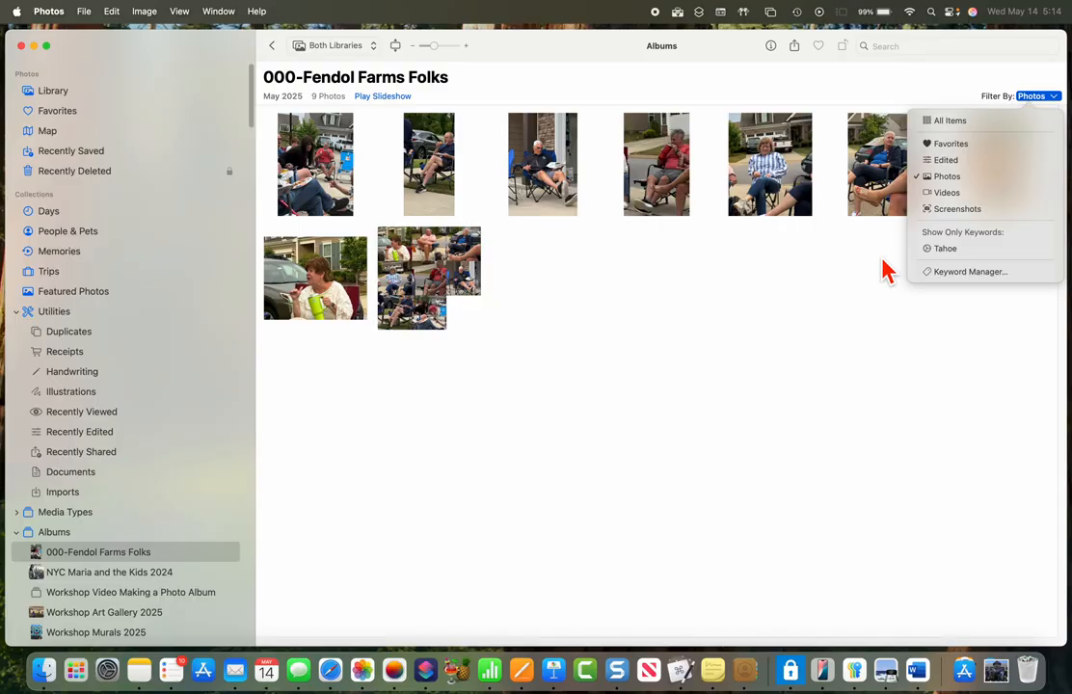
click(945, 125)
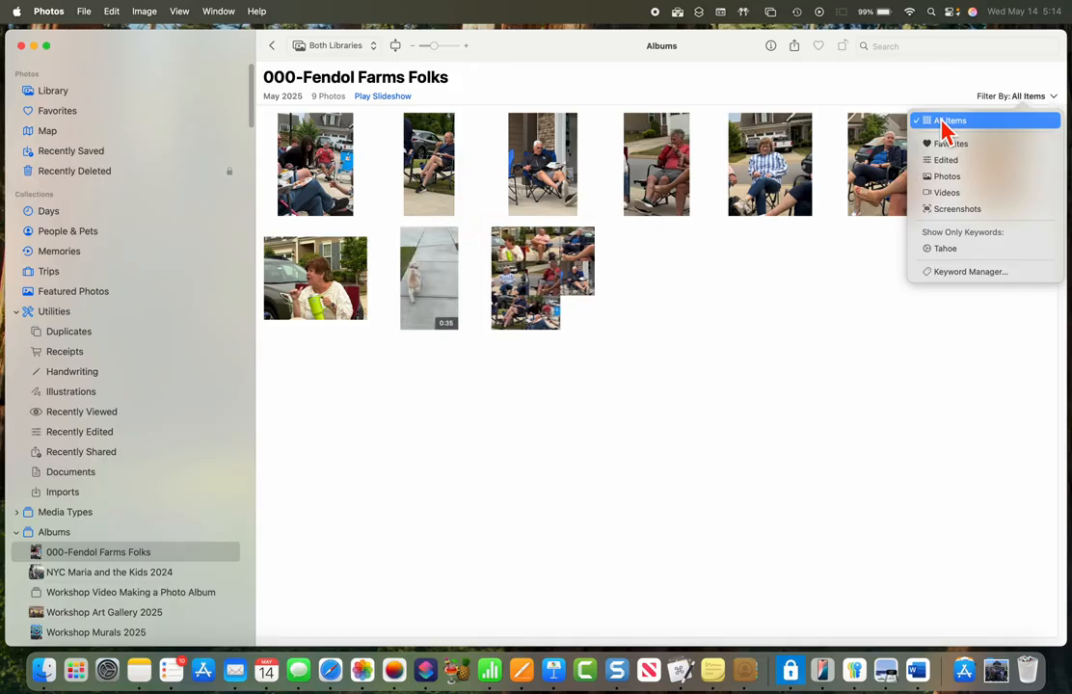
click(668, 391)
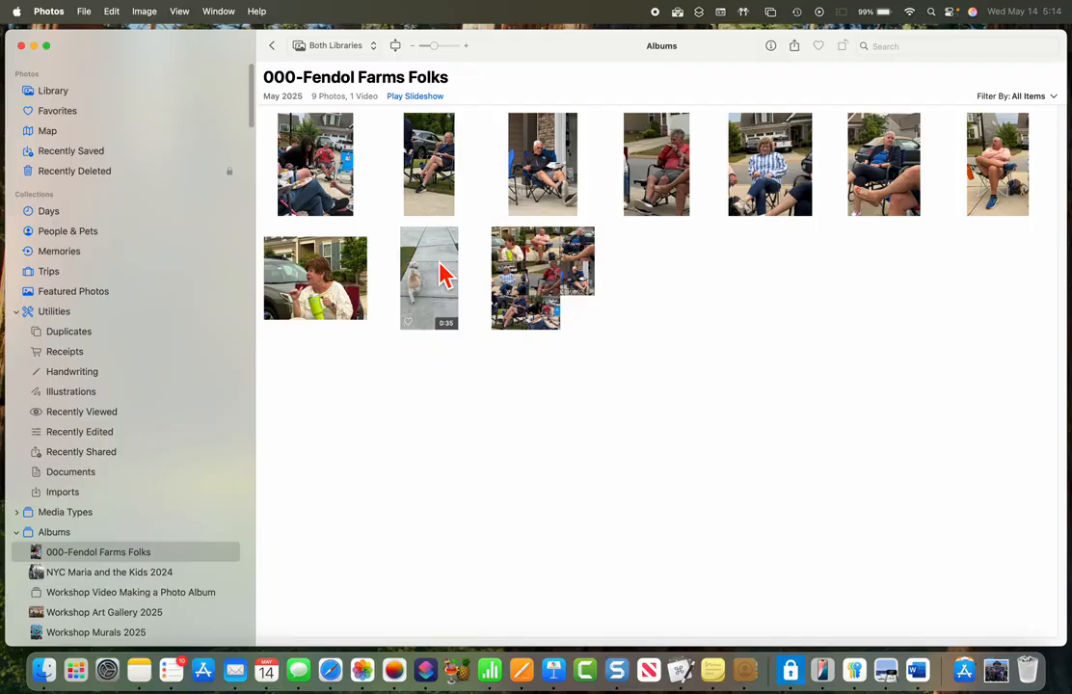
Remove the dog video from the album without deleting it, and open the same video at full size from the full library.
right_click(442, 274)
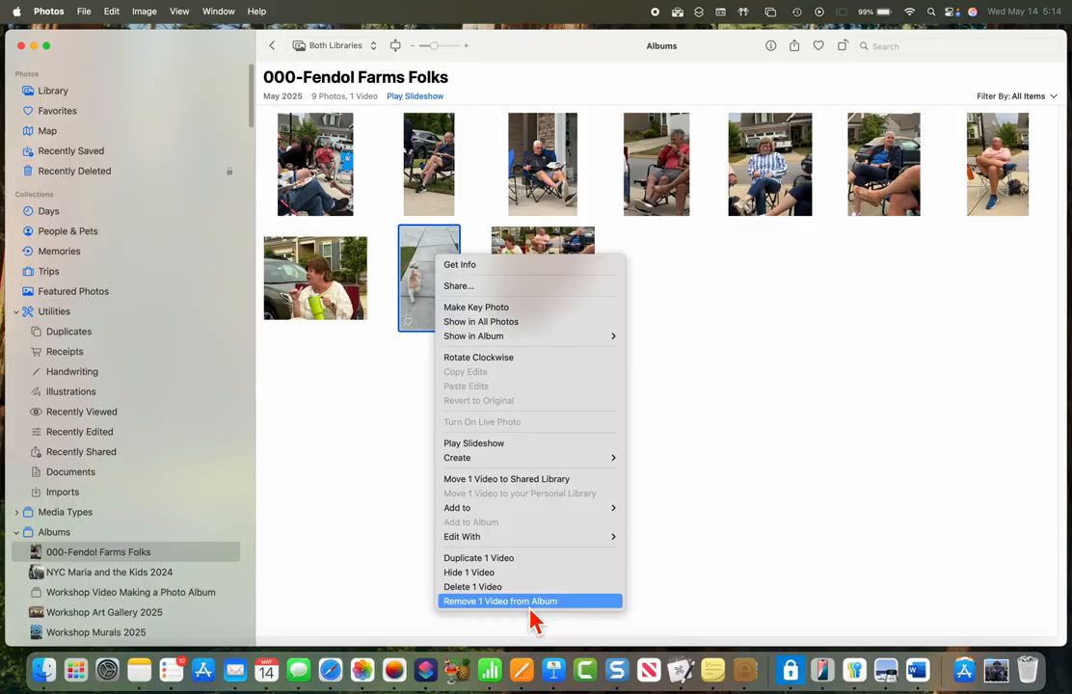
click(529, 607)
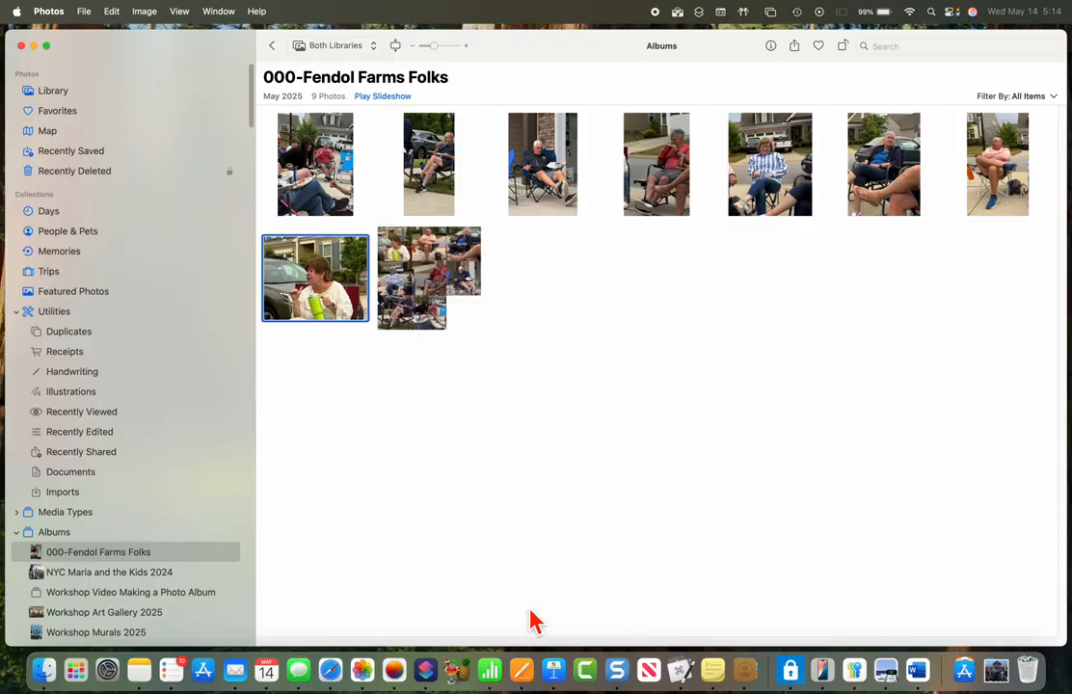
click(68, 93)
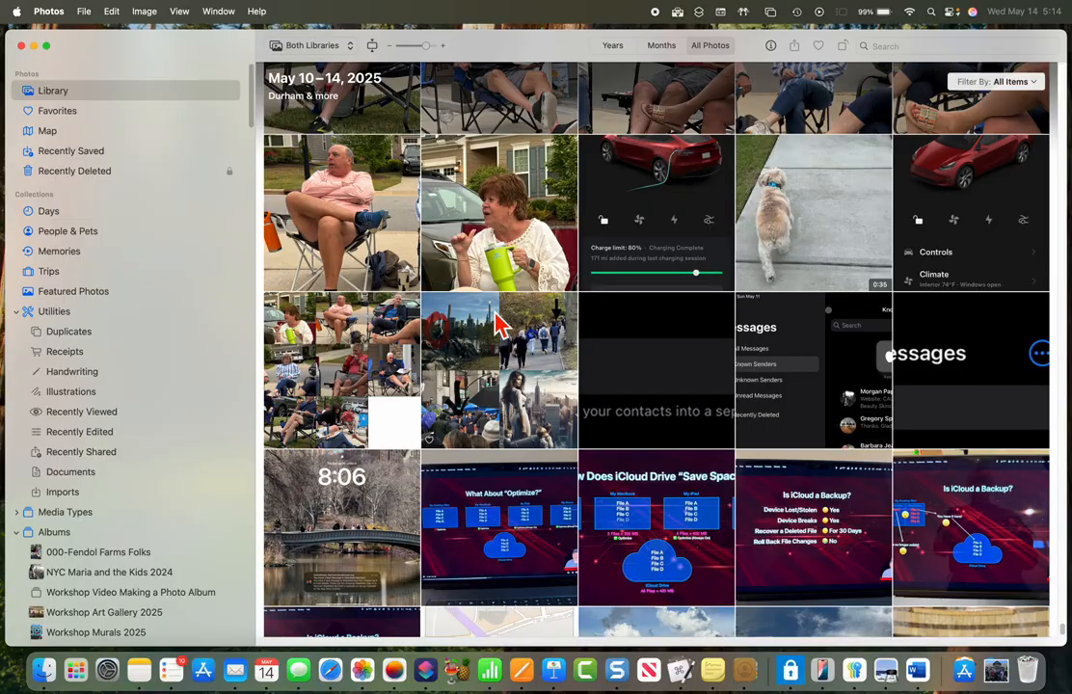
double_click(808, 229)
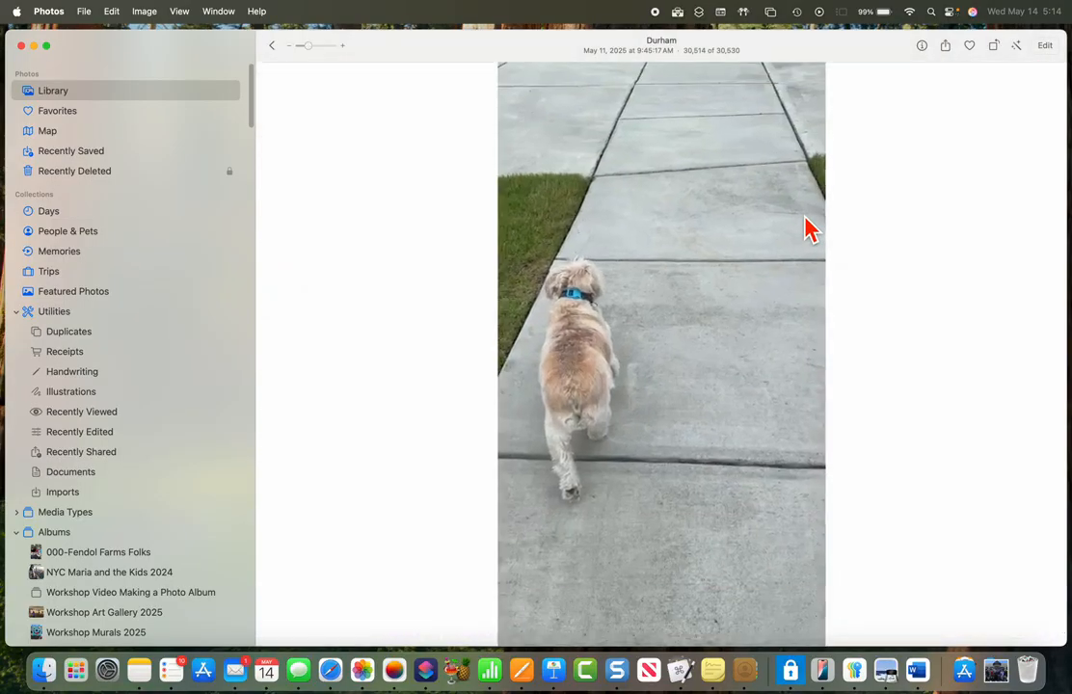